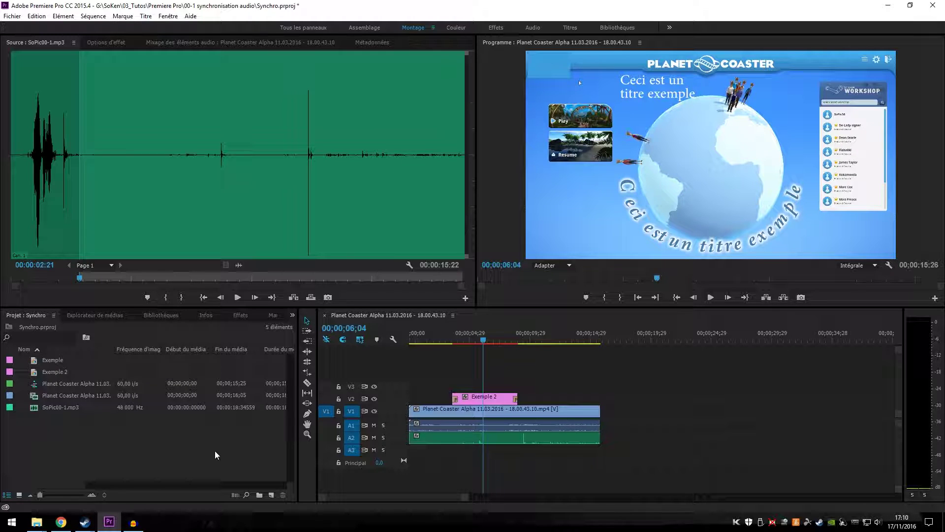
- Create a new 300×300 title named 'Rond' from the Project panel's New Item menu
{"action": "left_click", "coordinate": [271, 495]}
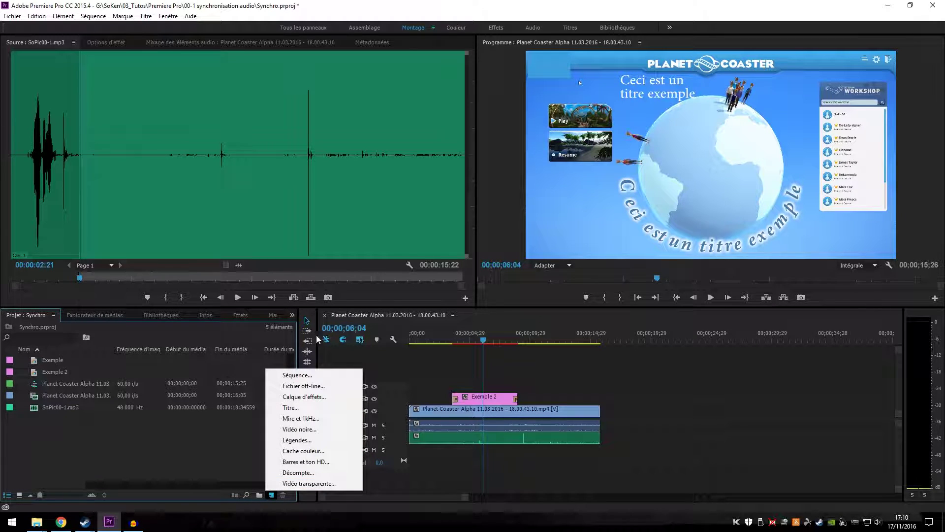
{"action": "left_click", "coordinate": [296, 407]}
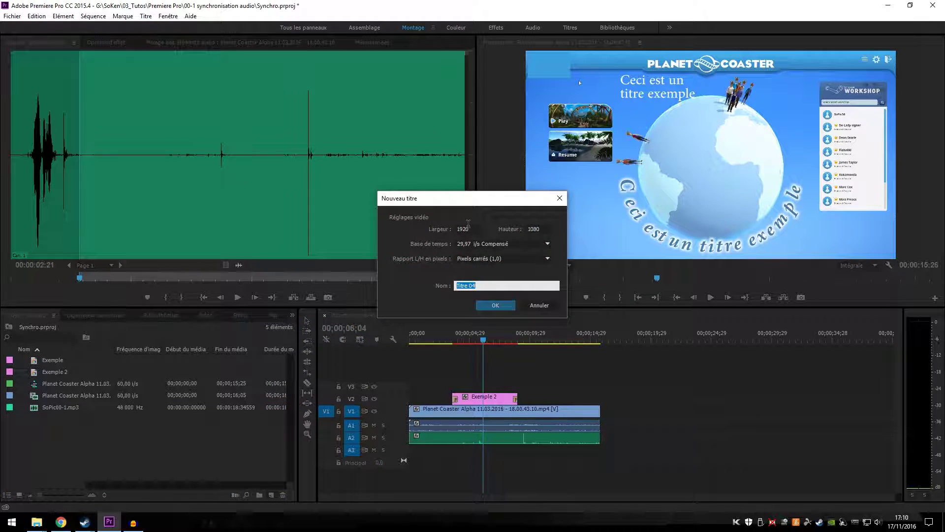
{"action": "left_click", "coordinate": [474, 228]}
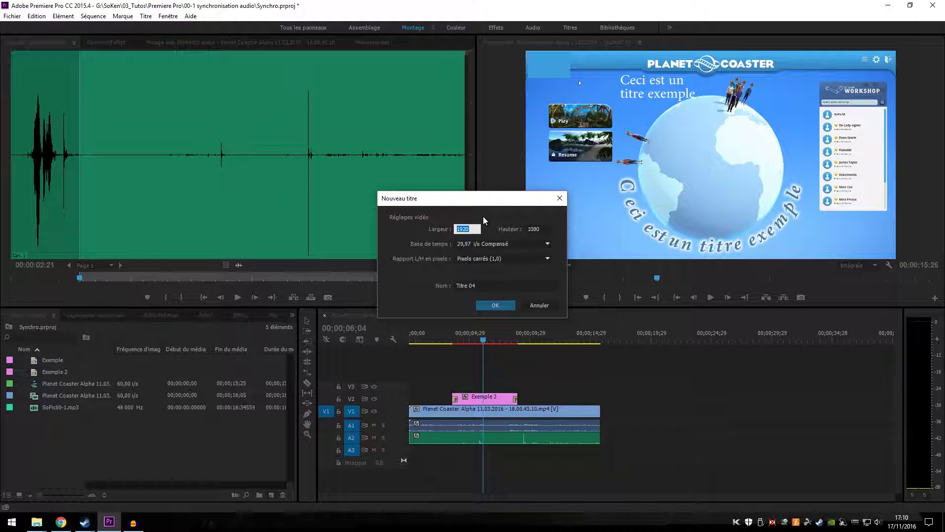
{"action": "type", "text": "300"}
{"action": "left_click", "coordinate": [542, 227]}
{"action": "type", "text": "300"}
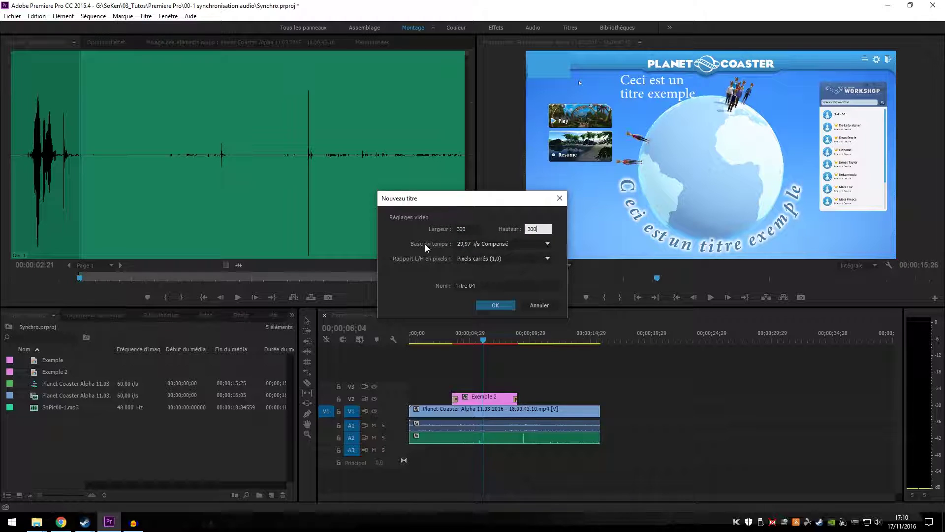
{"action": "left_click_drag", "start_coordinate": [483, 284], "coordinate": [436, 287]}
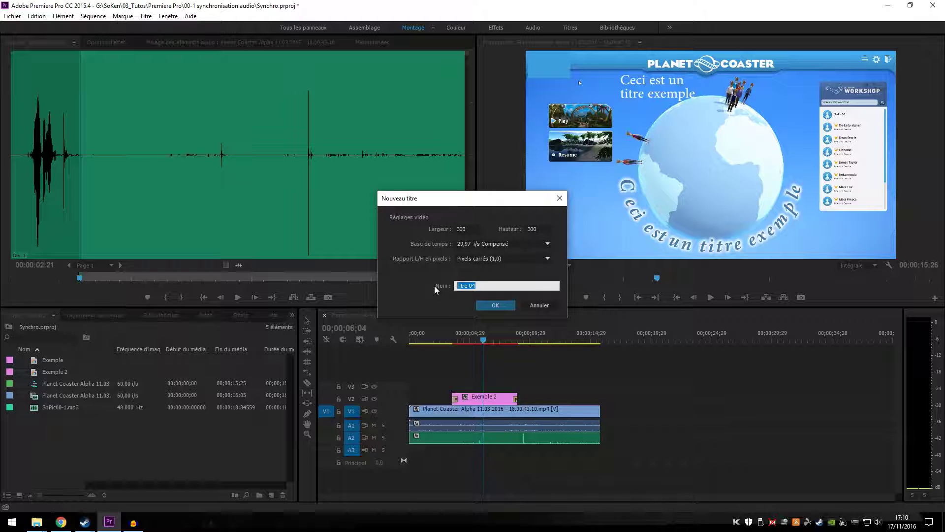
{"action": "type", "text": "Rond"}
{"action": "left_click", "coordinate": [502, 305]}
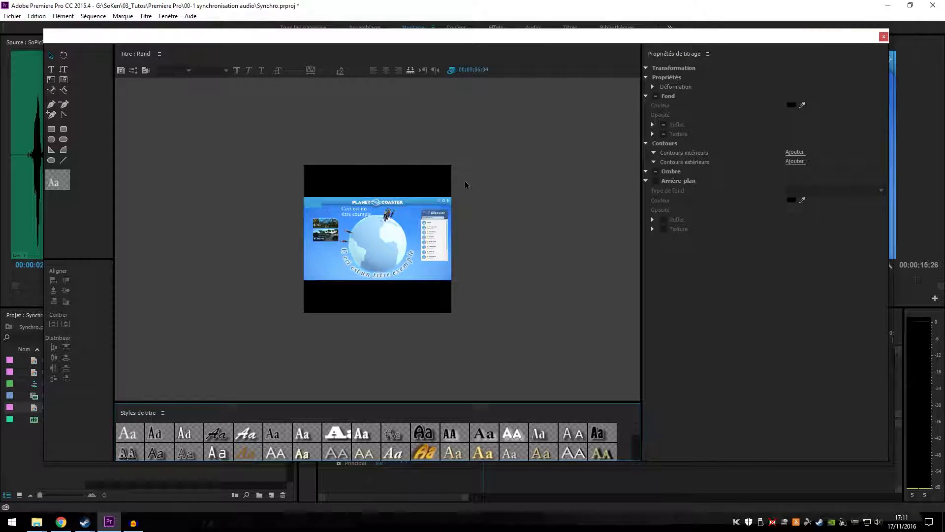
- Draw an ellipse filling the Rond frame and set its fill colour to orange B68332
{"action": "left_click", "coordinate": [63, 139]}
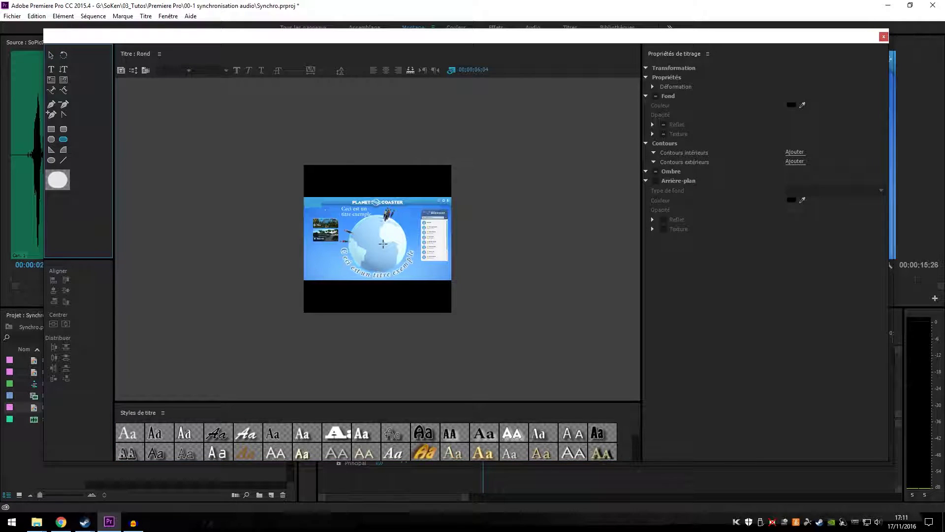
{"action": "mouse_move", "coordinate": [306, 168]}
{"action": "left_mouse_down"}
{"action": "mouse_move", "coordinate": [459, 320]}
{"action": "mouse_move", "coordinate": [452, 311]}
{"action": "left_mouse_up"}
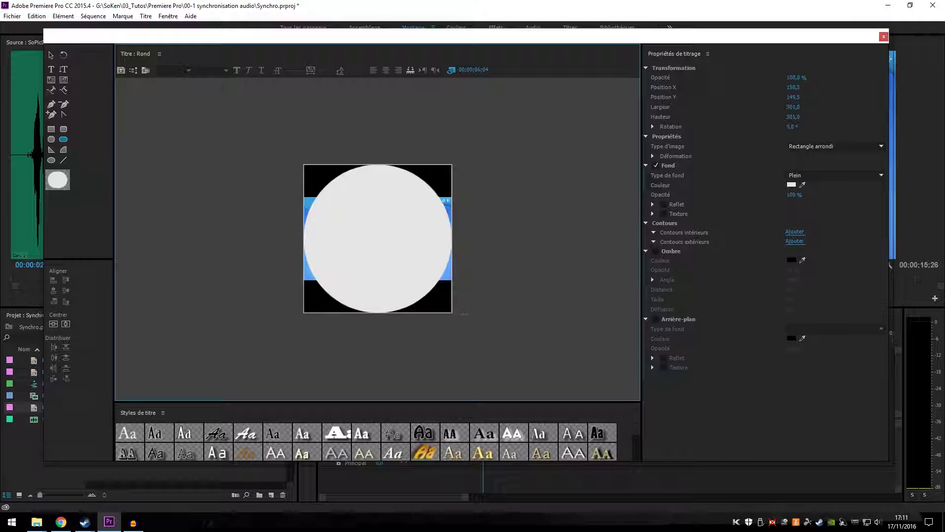
{"action": "left_click", "coordinate": [792, 185]}
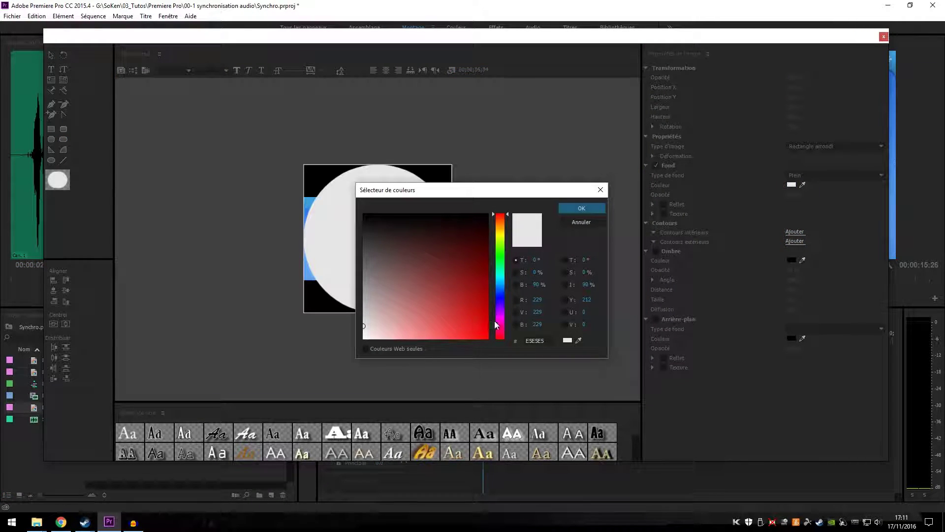
{"action": "left_click", "coordinate": [502, 221]}
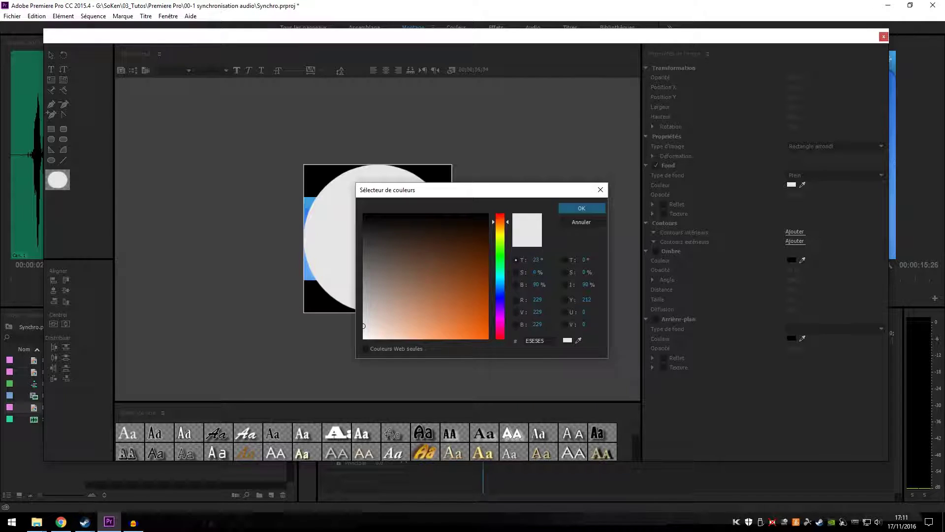
{"action": "left_click_drag", "start_coordinate": [428, 269], "coordinate": [431, 261]}
{"action": "left_click", "coordinate": [426, 286]}
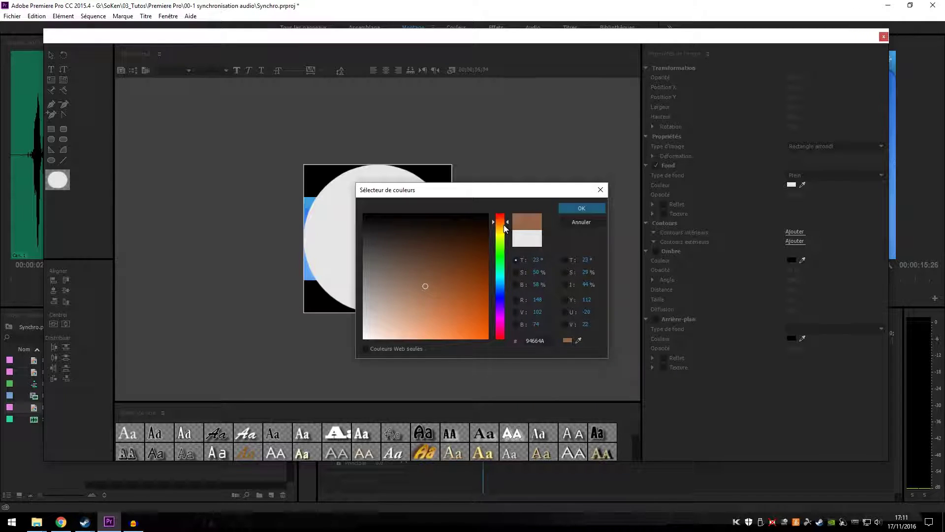
{"action": "left_click", "coordinate": [504, 226]}
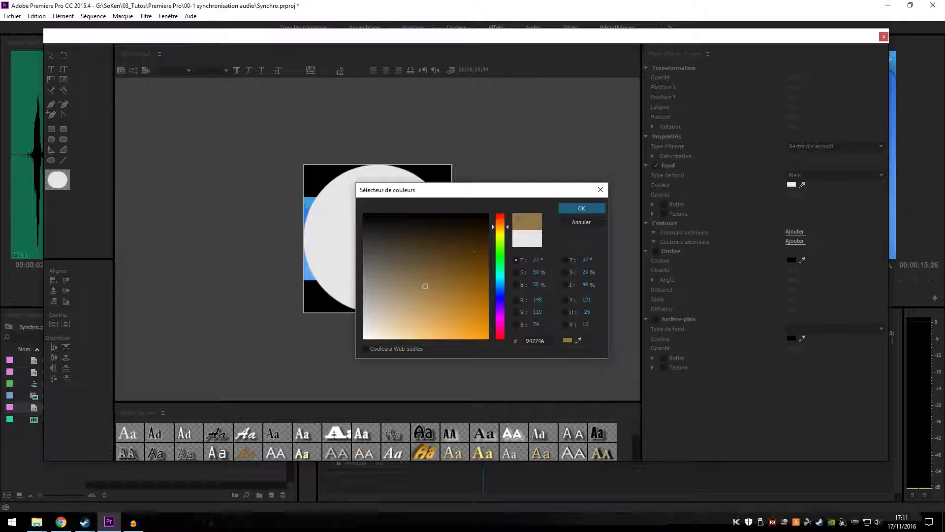
{"action": "left_click_drag", "start_coordinate": [433, 268], "coordinate": [454, 303]}
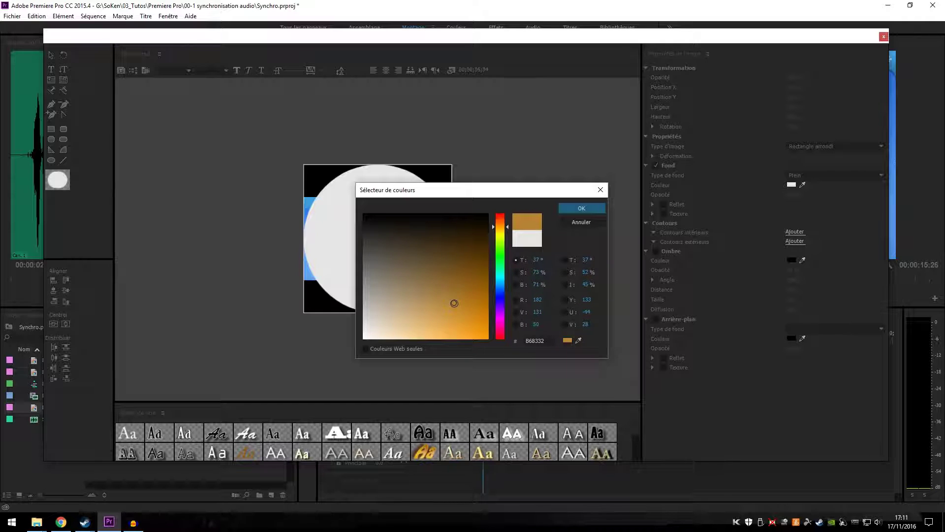
{"action": "left_click", "coordinate": [576, 209]}
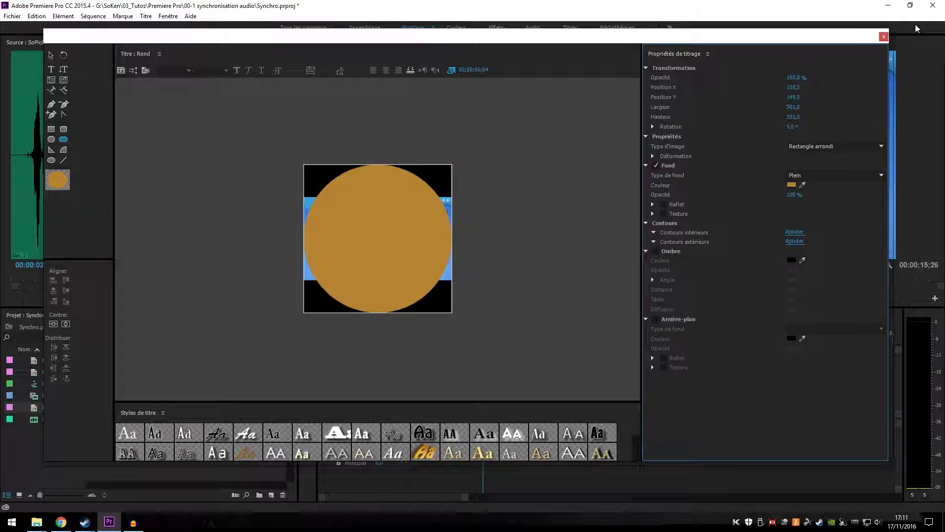
- Close the titler and place the Rond title on track V2 above the Planet Coaster video
{"action": "left_click", "coordinate": [884, 37]}
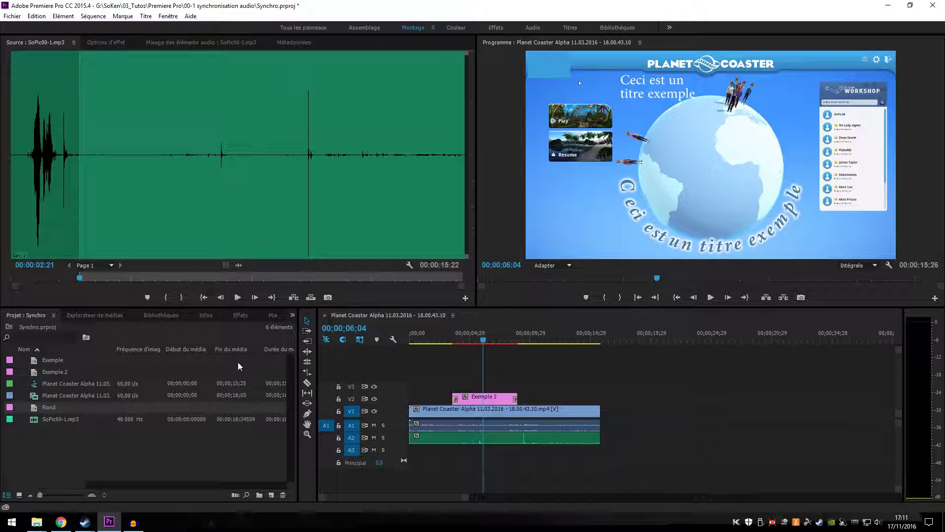
{"action": "mouse_move", "coordinate": [35, 407]}
{"action": "left_mouse_down"}
{"action": "mouse_move", "coordinate": [461, 392]}
{"action": "mouse_move", "coordinate": [526, 374]}
{"action": "mouse_move", "coordinate": [480, 403]}
{"action": "left_mouse_up"}
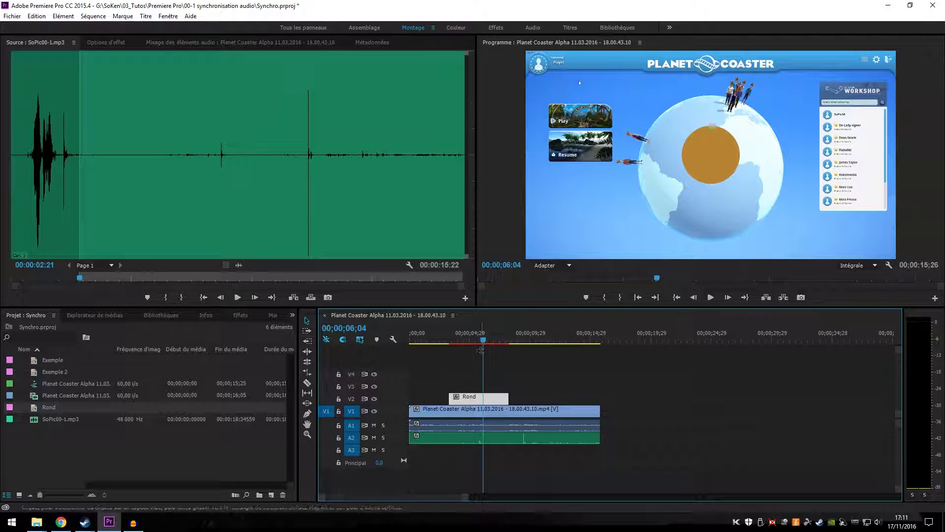
{"action": "mouse_move", "coordinate": [466, 341]}
{"action": "left_mouse_down"}
{"action": "mouse_move", "coordinate": [428, 346]}
{"action": "mouse_move", "coordinate": [444, 345]}
{"action": "left_mouse_up"}
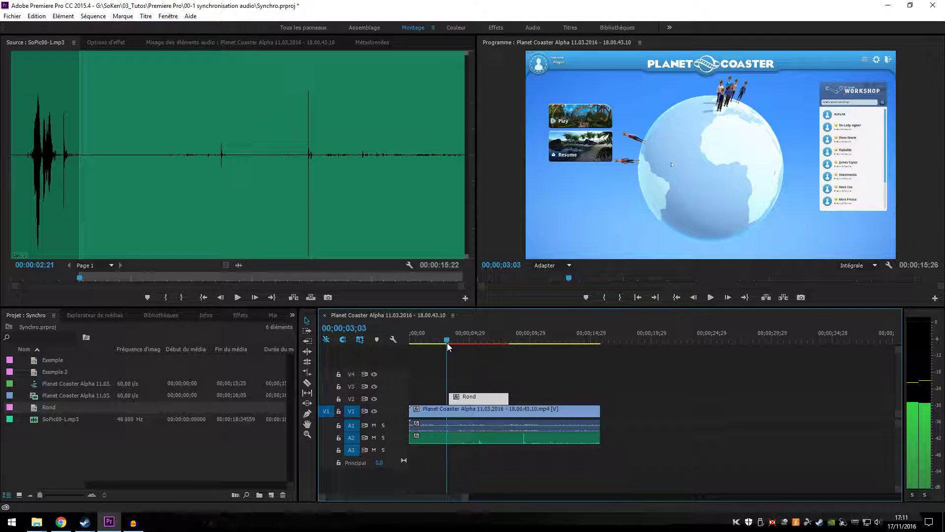
{"action": "left_click_drag", "start_coordinate": [443, 345], "coordinate": [453, 343]}
- Select the orange circle in the Program monitor and show its Motion settings in Effect Controls
{"action": "left_click", "coordinate": [713, 158]}
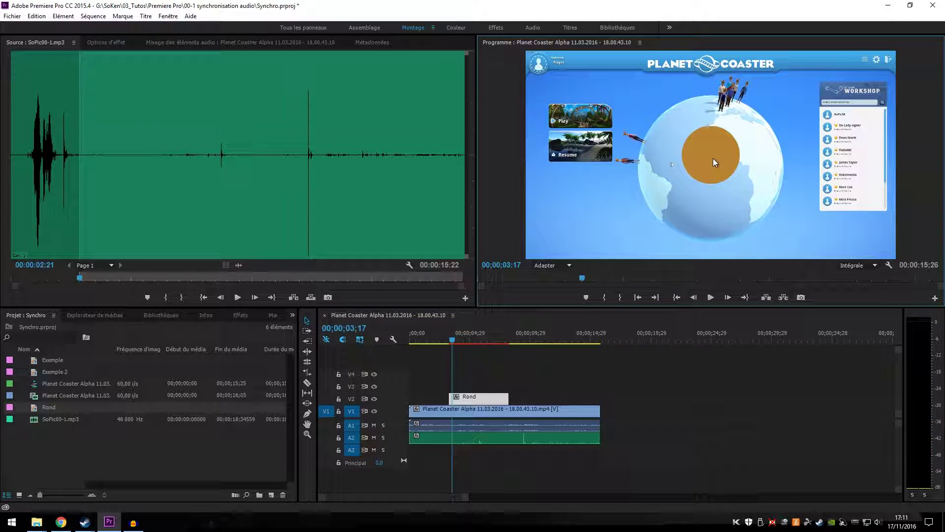
{"action": "double_click", "coordinate": [713, 158]}
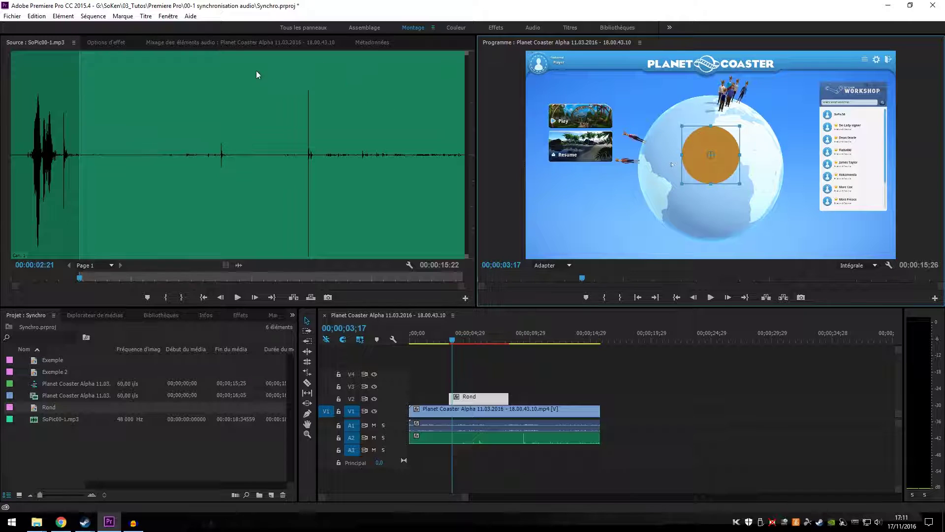
{"action": "left_click", "coordinate": [155, 42]}
{"action": "left_click", "coordinate": [119, 42]}
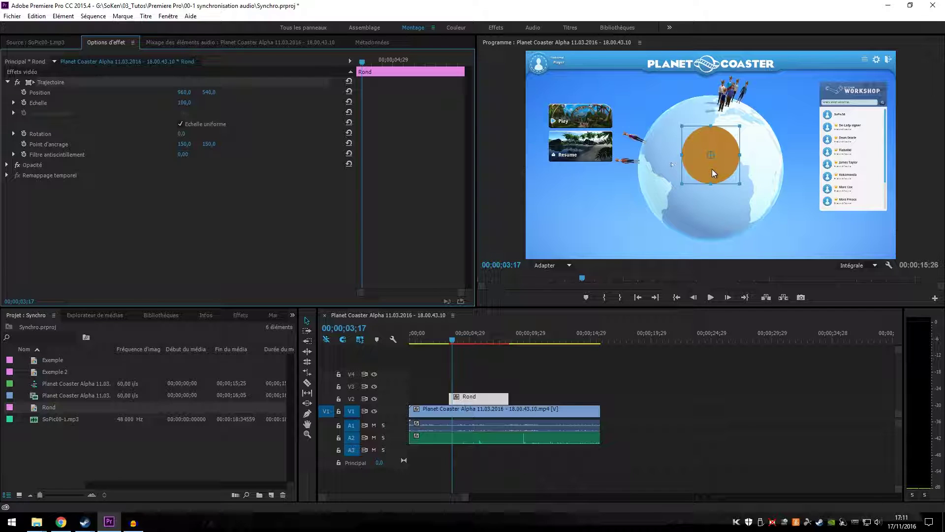
- Resize the circle to scale 251.5 at position 960, 588.9 so it covers the globe
{"action": "mouse_move", "coordinate": [712, 169]}
{"action": "left_mouse_down"}
{"action": "mouse_move", "coordinate": [702, 159]}
{"action": "mouse_move", "coordinate": [789, 237]}
{"action": "left_mouse_up"}
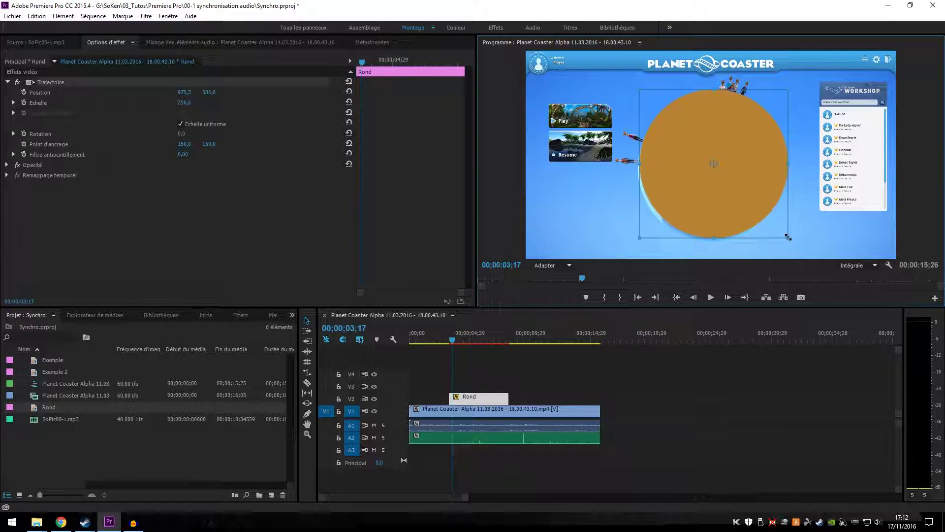
{"action": "left_click_drag", "start_coordinate": [788, 237], "coordinate": [786, 235]}
{"action": "left_click_drag", "start_coordinate": [762, 196], "coordinate": [759, 200]}
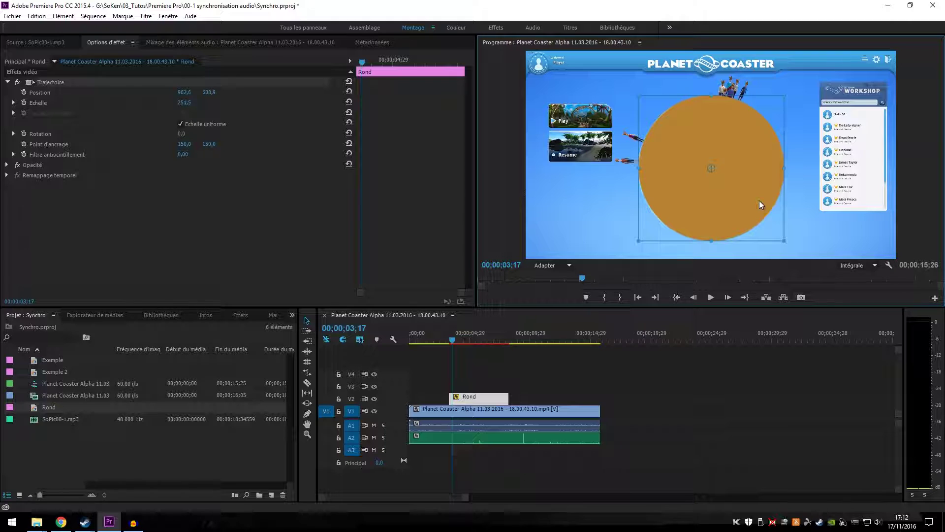
{"action": "left_click_drag", "start_coordinate": [759, 200], "coordinate": [759, 200]}
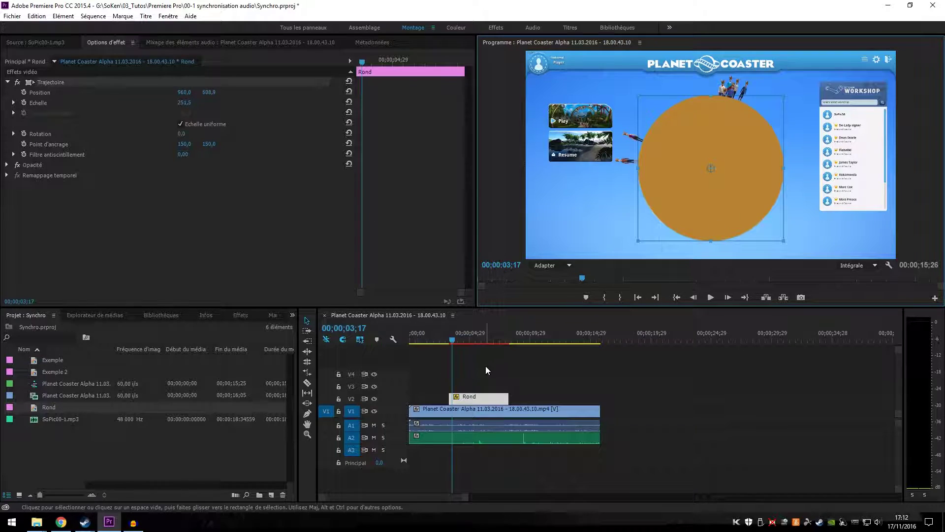
{"action": "mouse_move", "coordinate": [448, 341]}
{"action": "left_mouse_down"}
{"action": "mouse_move", "coordinate": [530, 349]}
{"action": "mouse_move", "coordinate": [521, 350]}
{"action": "left_mouse_up"}
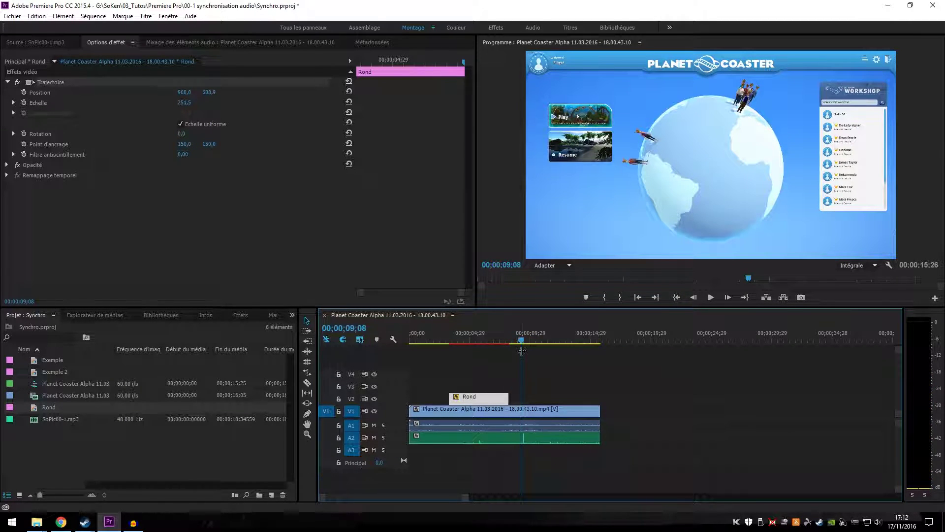
- Extend the Rond clip's start back to about two seconds and play the sequence to preview
{"action": "left_click_drag", "start_coordinate": [482, 397], "coordinate": [600, 397]}
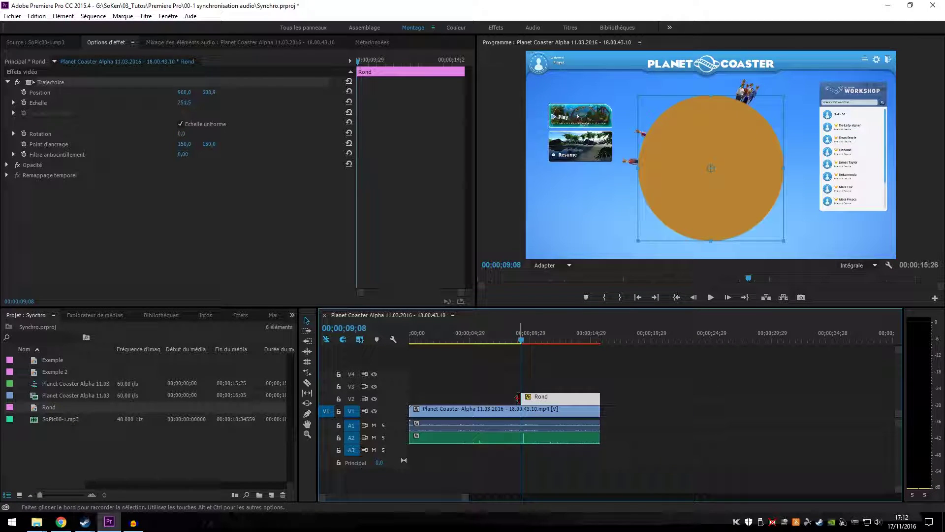
{"action": "left_click_drag", "start_coordinate": [519, 396], "coordinate": [464, 398]}
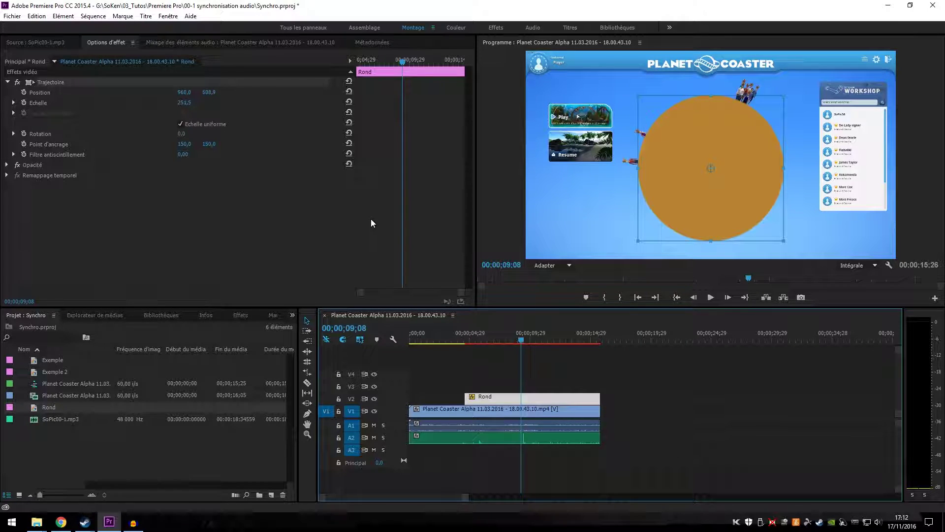
{"action": "mouse_move", "coordinate": [353, 213]}
{"action": "left_mouse_down"}
{"action": "mouse_move", "coordinate": [280, 212]}
{"action": "mouse_move", "coordinate": [291, 213]}
{"action": "left_mouse_up"}
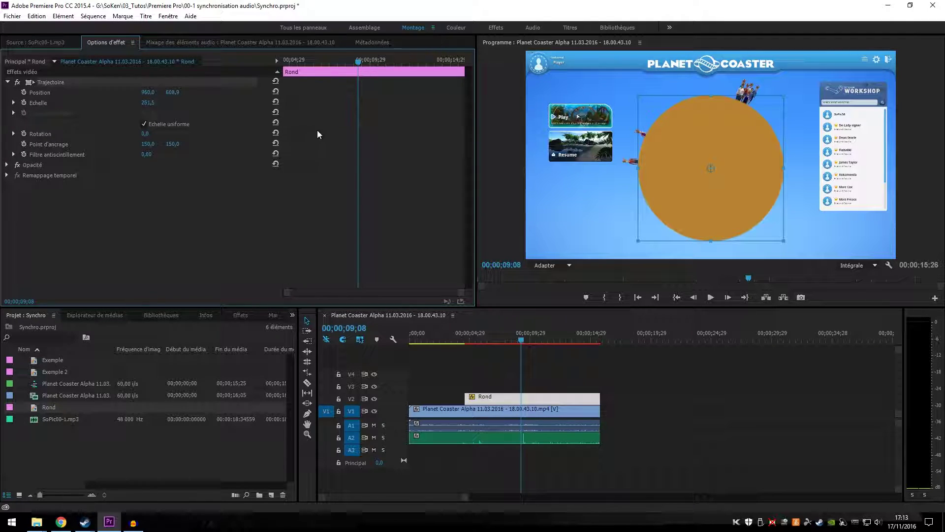
{"action": "mouse_move", "coordinate": [355, 63]}
{"action": "left_mouse_down"}
{"action": "mouse_move", "coordinate": [277, 60]}
{"action": "mouse_move", "coordinate": [364, 69]}
{"action": "mouse_move", "coordinate": [344, 69]}
{"action": "left_mouse_up"}
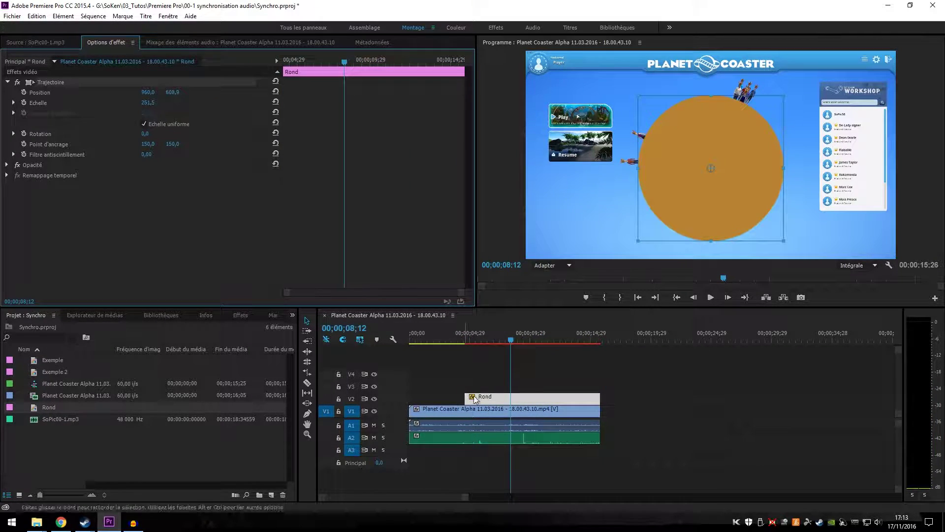
{"action": "left_click_drag", "start_coordinate": [461, 399], "coordinate": [438, 398]}
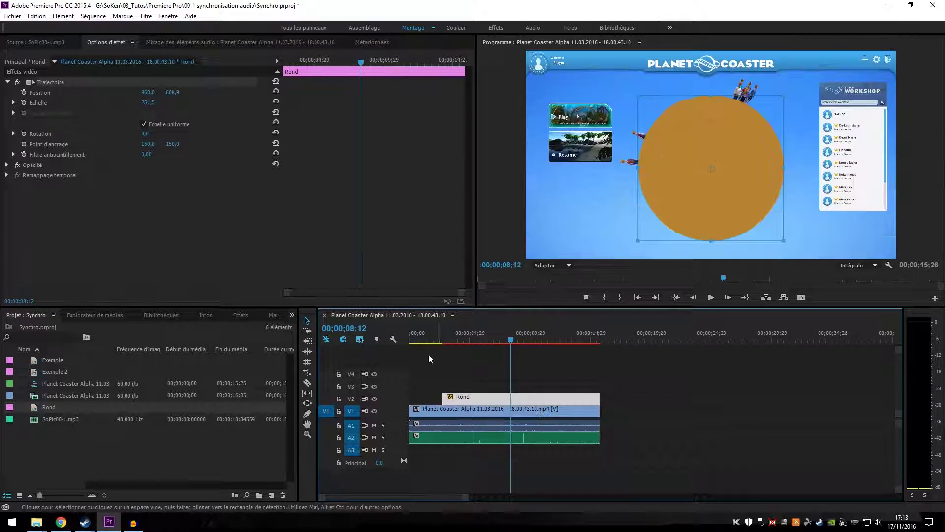
{"action": "key", "text": "space"}
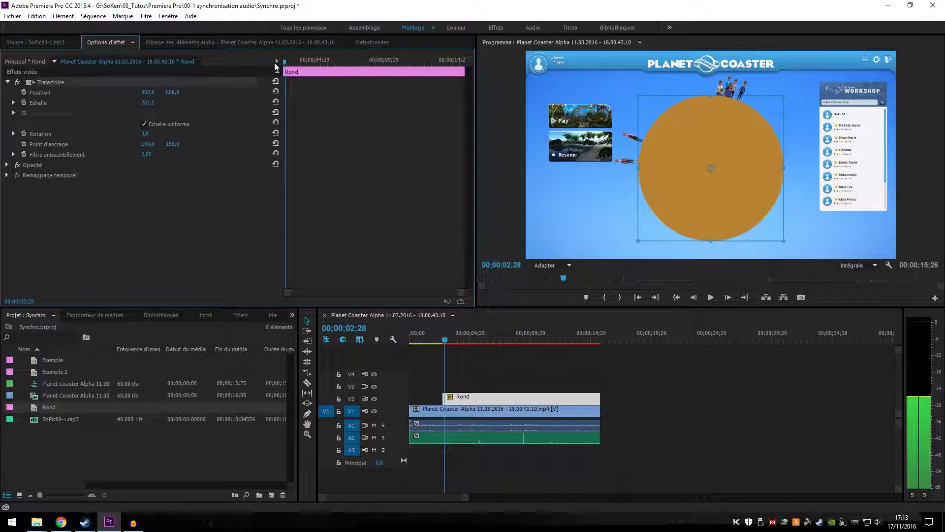
- Trim the Rond clip's start later, to about 00;00;06;23, and move the playhead to it
{"action": "left_click_drag", "start_coordinate": [368, 62], "coordinate": [307, 63]}
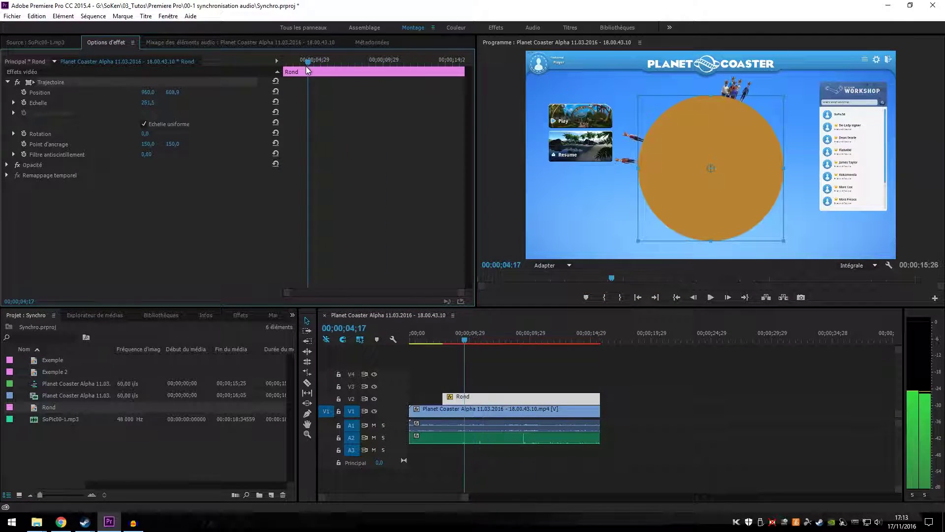
{"action": "left_click_drag", "start_coordinate": [438, 398], "coordinate": [490, 398]}
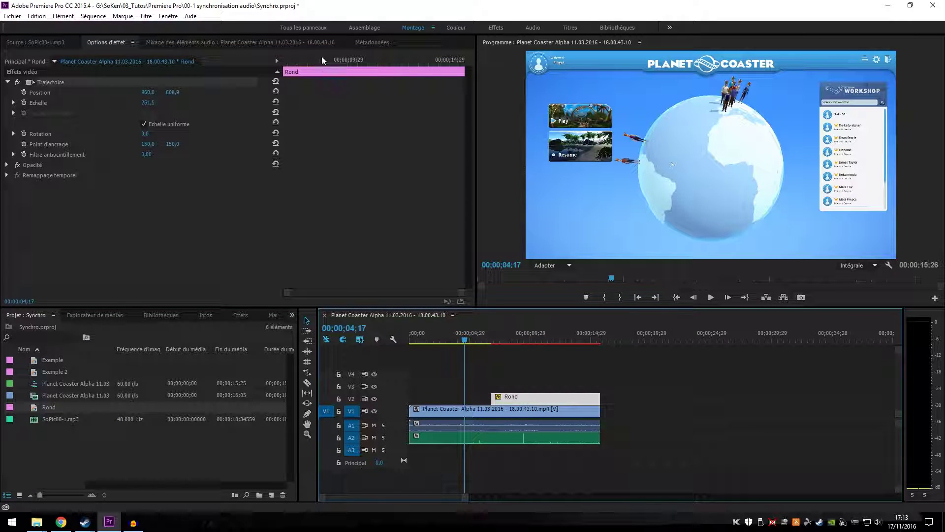
{"action": "left_click_drag", "start_coordinate": [315, 62], "coordinate": [292, 62]}
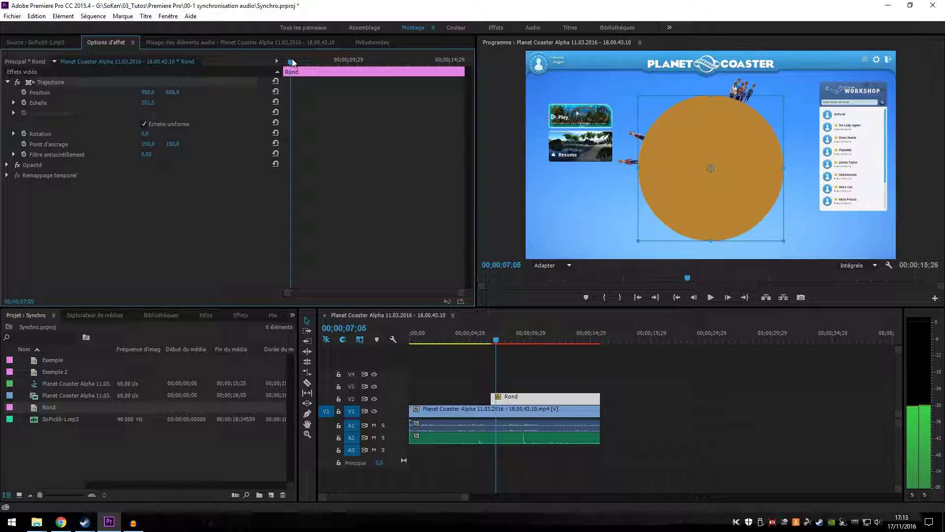
{"action": "left_click_drag", "start_coordinate": [293, 62], "coordinate": [284, 61]}
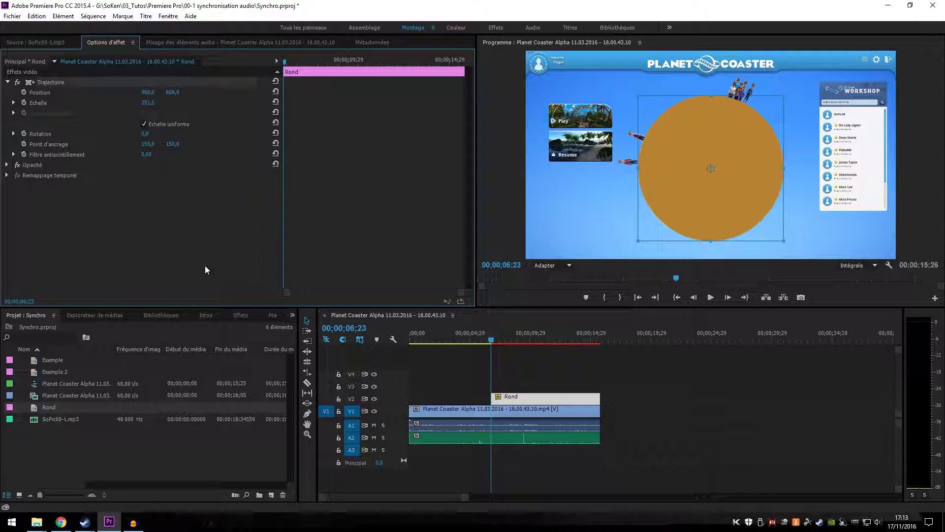
{"action": "left_click_drag", "start_coordinate": [285, 61], "coordinate": [336, 62]}
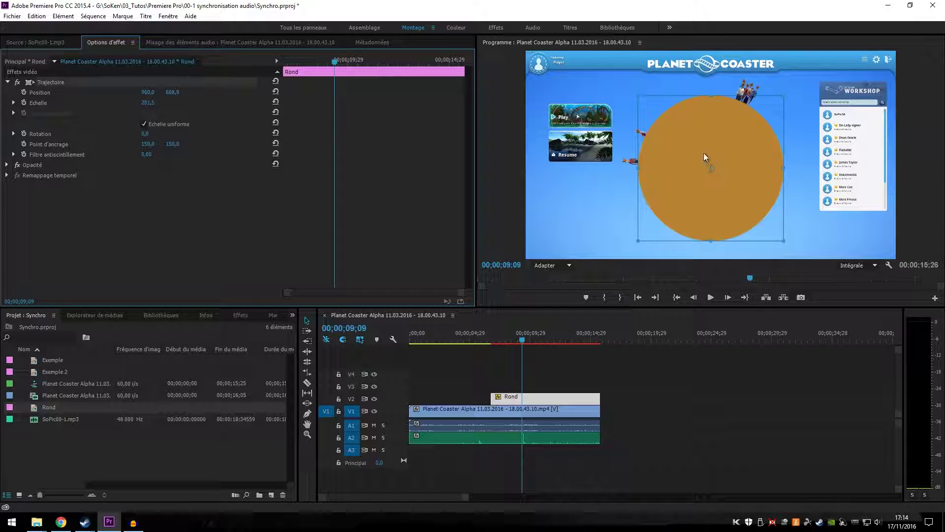
- Turn on Position and Echelle keyframing for the circle at 00;00;09;09
{"action": "left_click", "coordinate": [24, 93]}
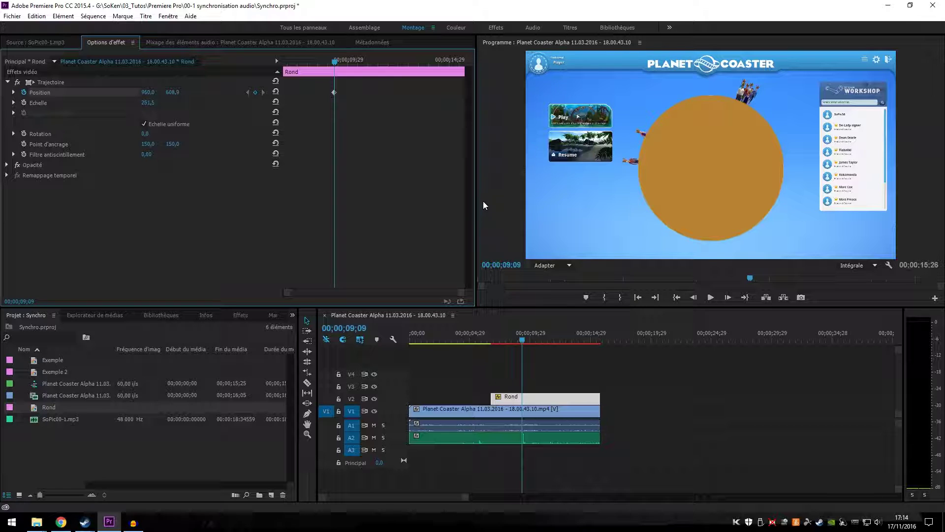
{"action": "left_click", "coordinate": [23, 104]}
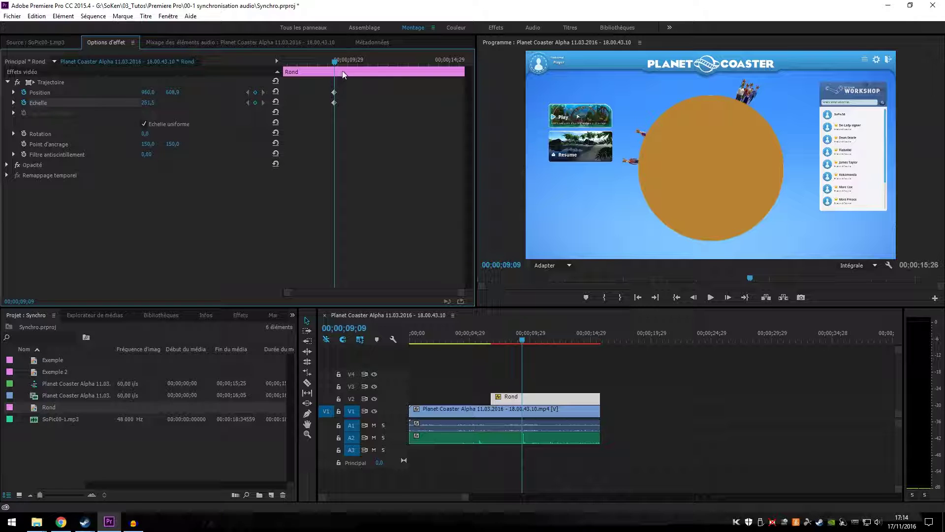
{"action": "mouse_move", "coordinate": [334, 62]}
{"action": "left_mouse_down"}
{"action": "mouse_move", "coordinate": [312, 61]}
{"action": "mouse_move", "coordinate": [334, 62]}
{"action": "left_mouse_up"}
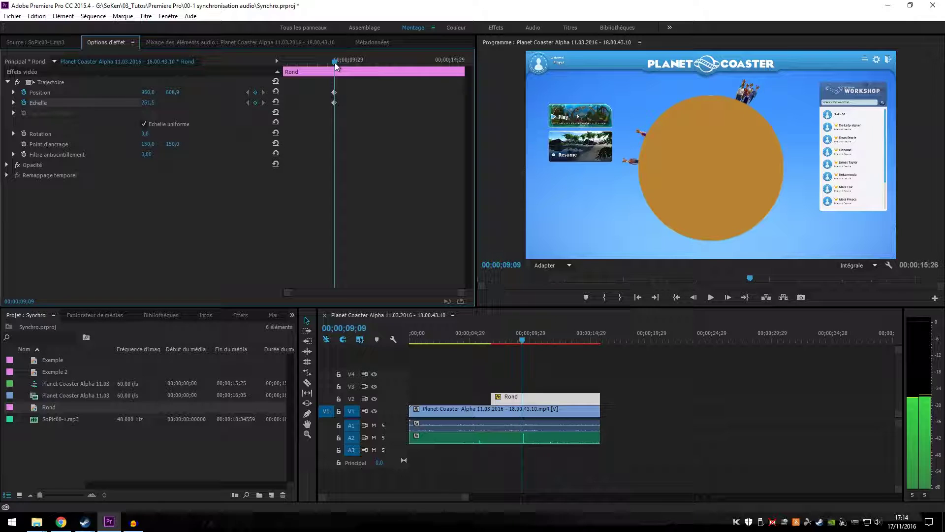
- Add Position and Echelle keyframes at 00;00;10;27 and step between the keyframes to check them
{"action": "left_click_drag", "start_coordinate": [334, 63], "coordinate": [367, 63]}
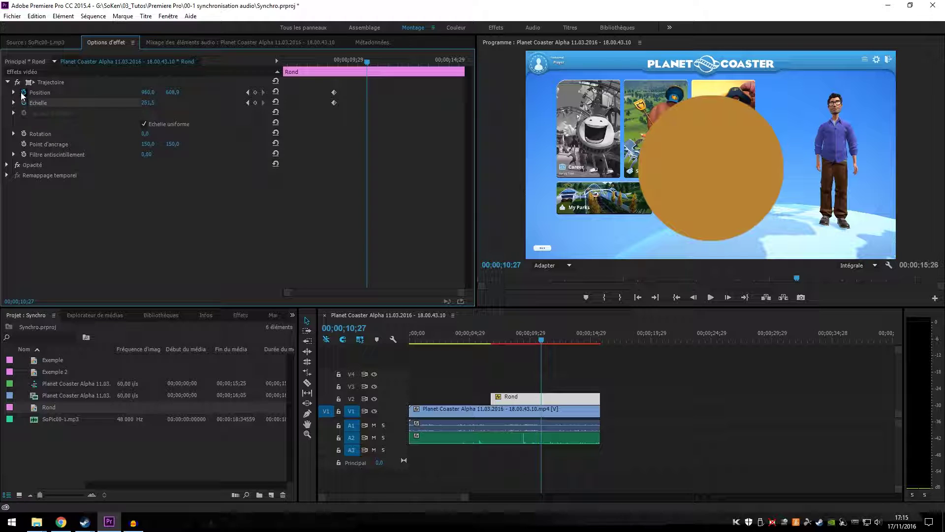
{"action": "left_click", "coordinate": [255, 92]}
{"action": "left_click", "coordinate": [255, 102]}
{"action": "left_click", "coordinate": [249, 104]}
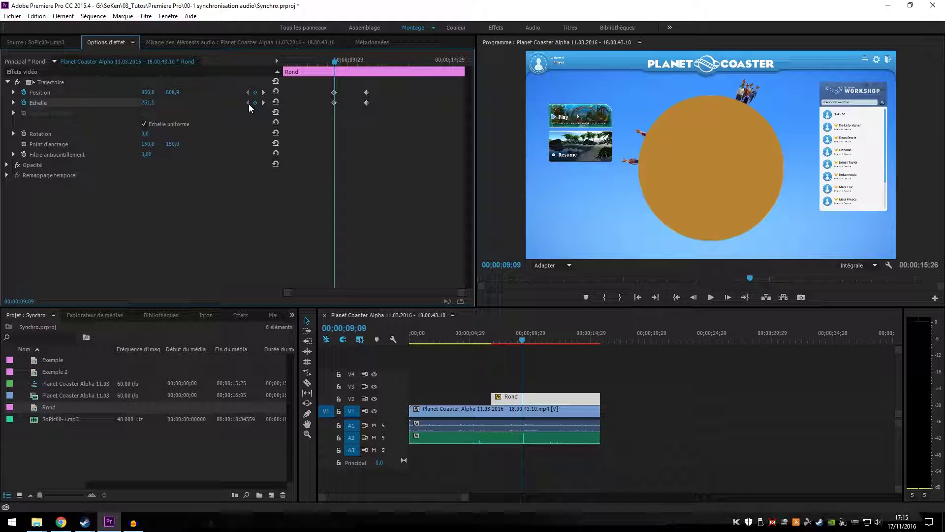
{"action": "left_click", "coordinate": [263, 103]}
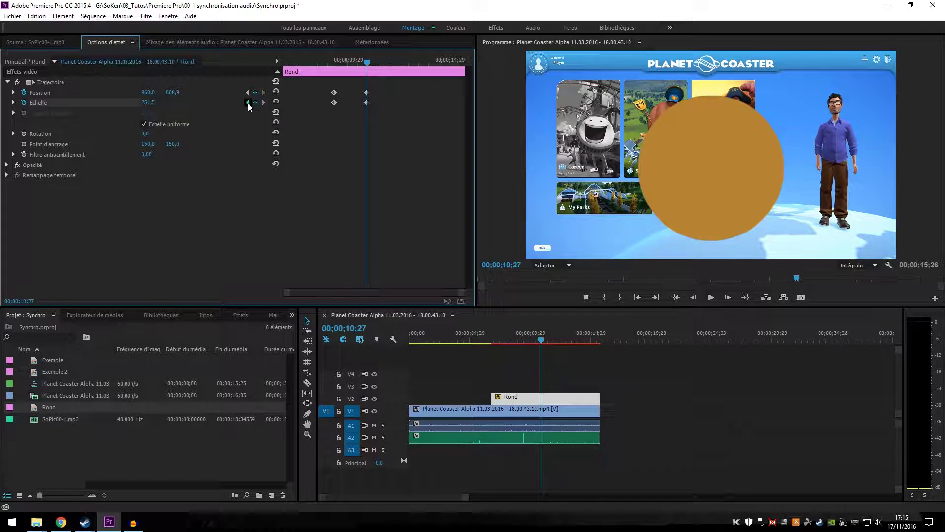
{"action": "left_click", "coordinate": [247, 102]}
{"action": "left_click", "coordinate": [262, 103]}
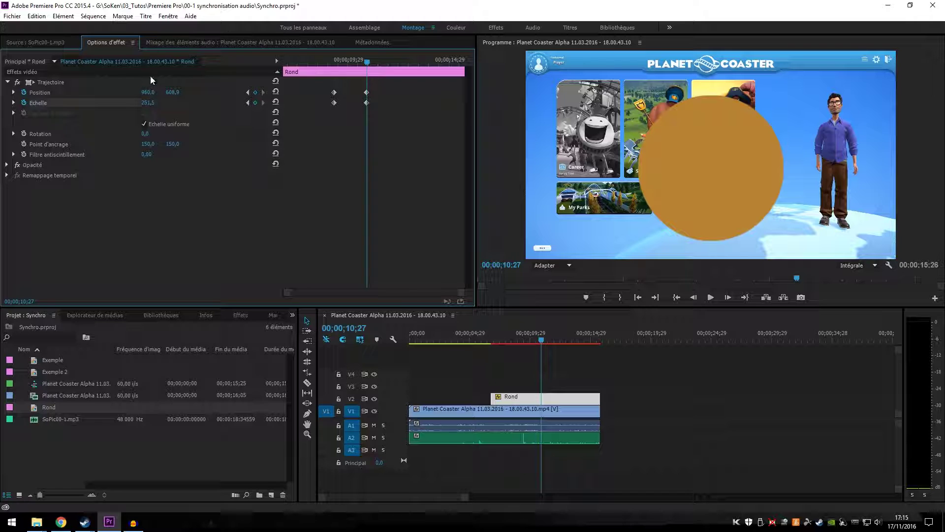
- At 10;27, shrink the circle to scale 17.0 and place it on the top-left avatar icon (58.9, 66.4)
{"action": "left_click", "coordinate": [716, 186]}
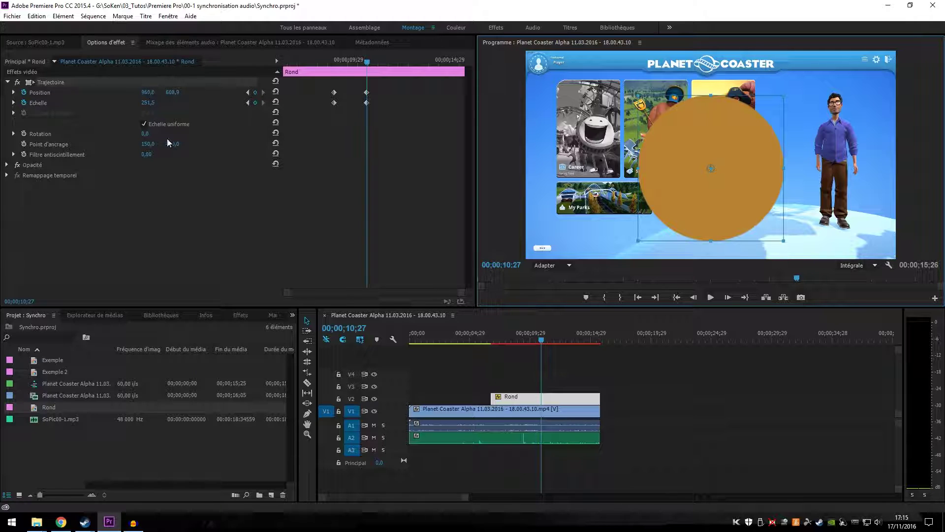
{"action": "left_click_drag", "start_coordinate": [784, 242], "coordinate": [553, 84]}
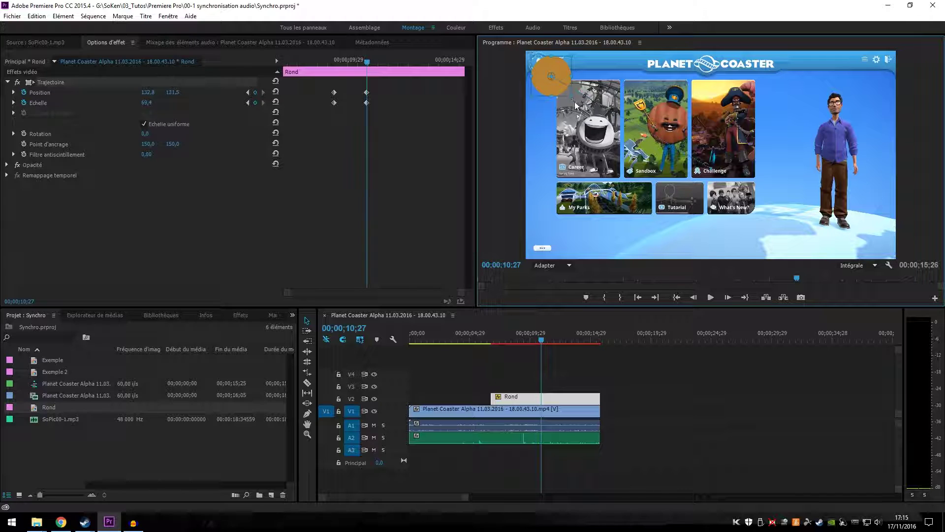
{"action": "left_click_drag", "start_coordinate": [572, 99], "coordinate": [545, 73]}
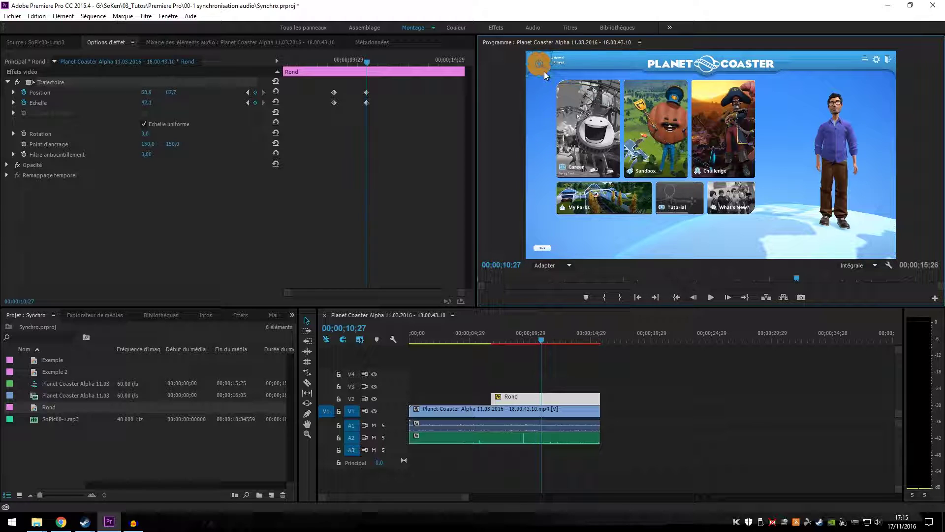
{"action": "left_click_drag", "start_coordinate": [551, 77], "coordinate": [548, 73]}
{"action": "left_click_drag", "start_coordinate": [939, 289], "coordinate": [942, 287]}
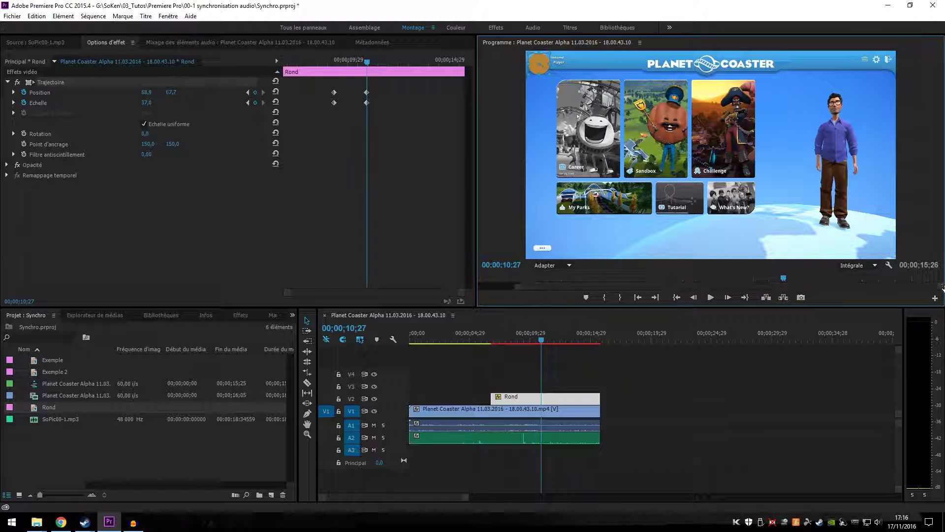
{"action": "left_click_drag", "start_coordinate": [521, 280], "coordinate": [509, 284]}
{"action": "left_click_drag", "start_coordinate": [539, 72], "coordinate": [536, 69]}
{"action": "left_click", "coordinate": [509, 314]}
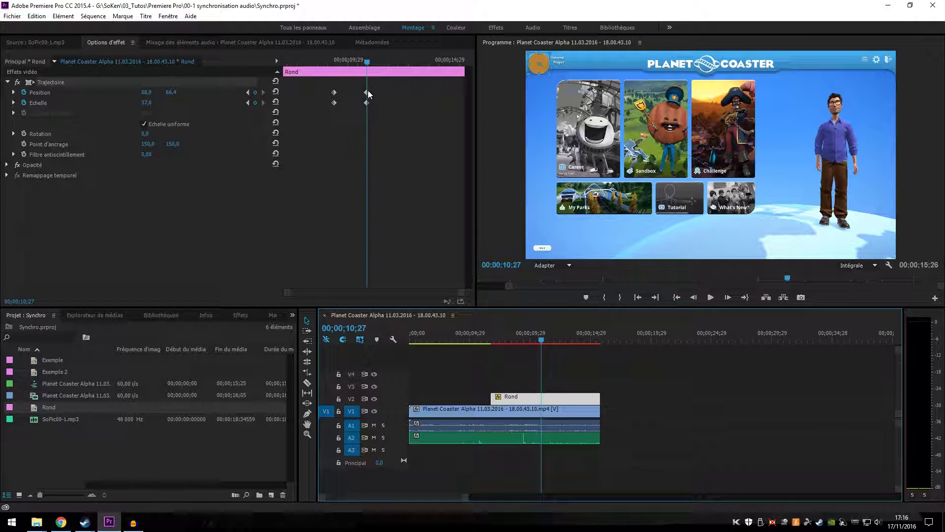
{"action": "left_click", "coordinate": [542, 64]}
{"action": "left_click", "coordinate": [468, 340]}
{"action": "left_click", "coordinate": [710, 297]}
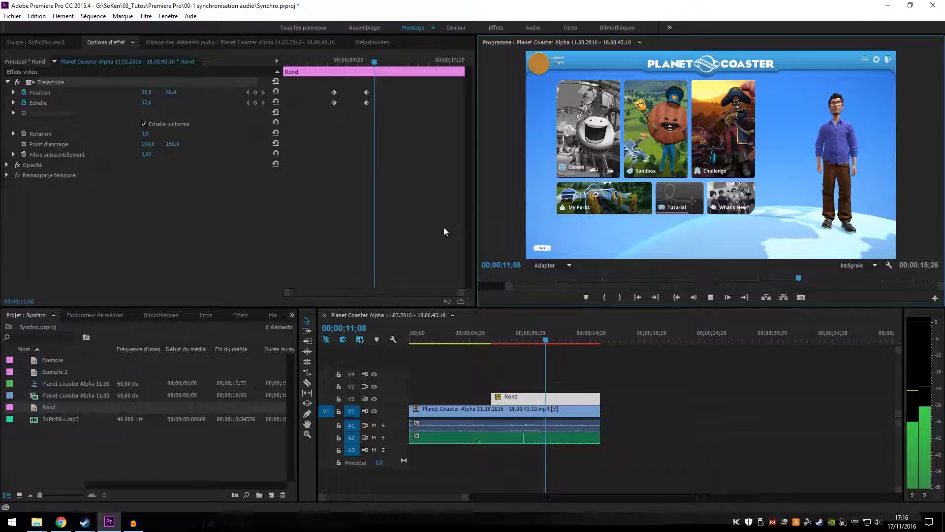
{"action": "left_click", "coordinate": [710, 298]}
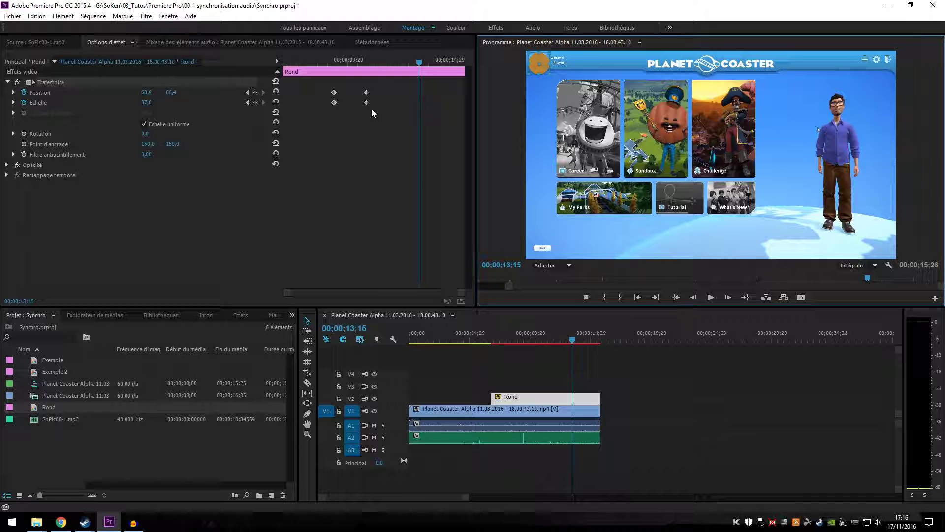
- Review the circle's keyframes and move the playhead to 00;00;10;24
{"action": "left_click_drag", "start_coordinate": [371, 110], "coordinate": [355, 79]}
{"action": "right_click", "coordinate": [367, 93]}
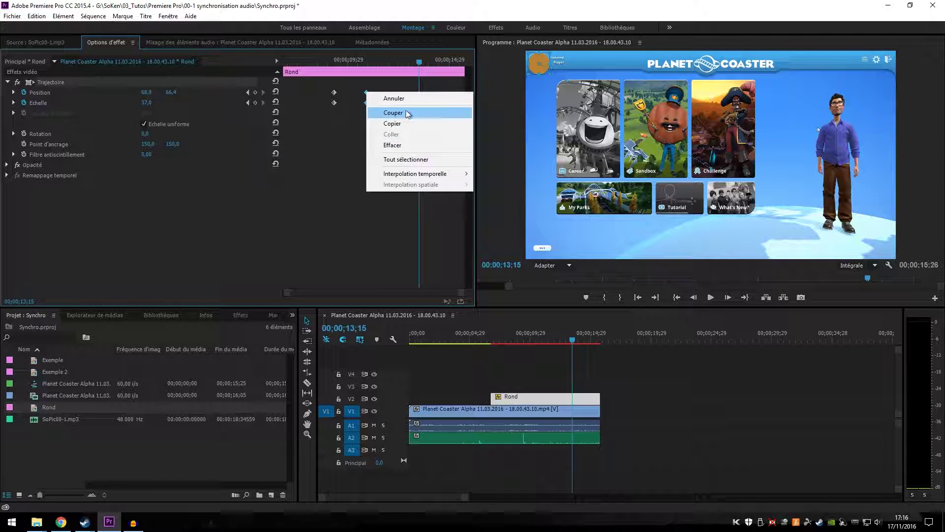
{"action": "left_click", "coordinate": [356, 107]}
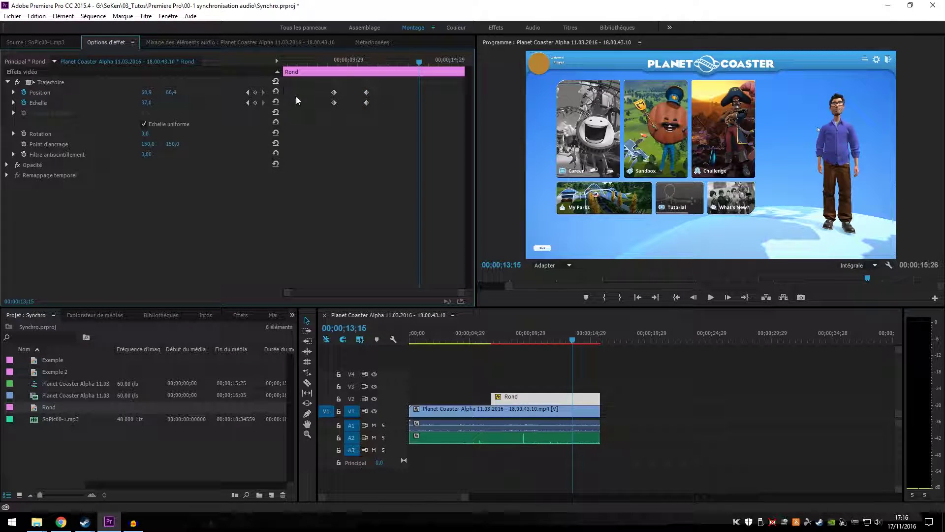
{"action": "left_click", "coordinate": [247, 92]}
{"action": "left_click", "coordinate": [247, 92]}
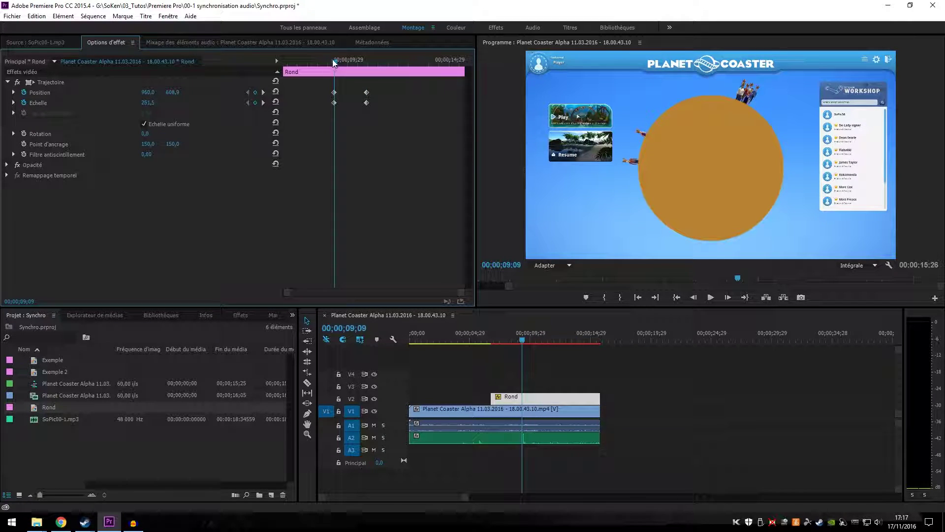
{"action": "left_click_drag", "start_coordinate": [333, 60], "coordinate": [364, 62]}
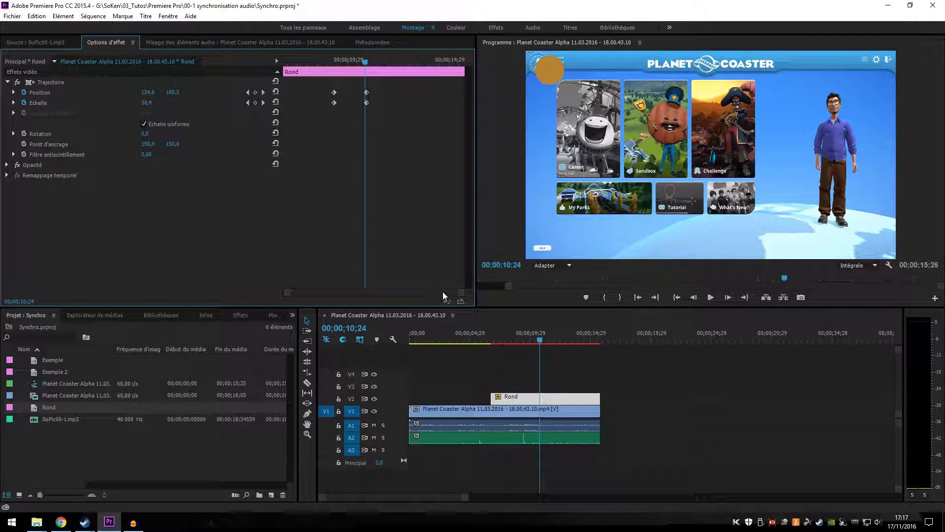
- Move the circle over the standing avatar's head at position 1086.0, 283.4
{"action": "left_click_drag", "start_coordinate": [442, 292], "coordinate": [288, 293]}
{"action": "left_click", "coordinate": [544, 69]}
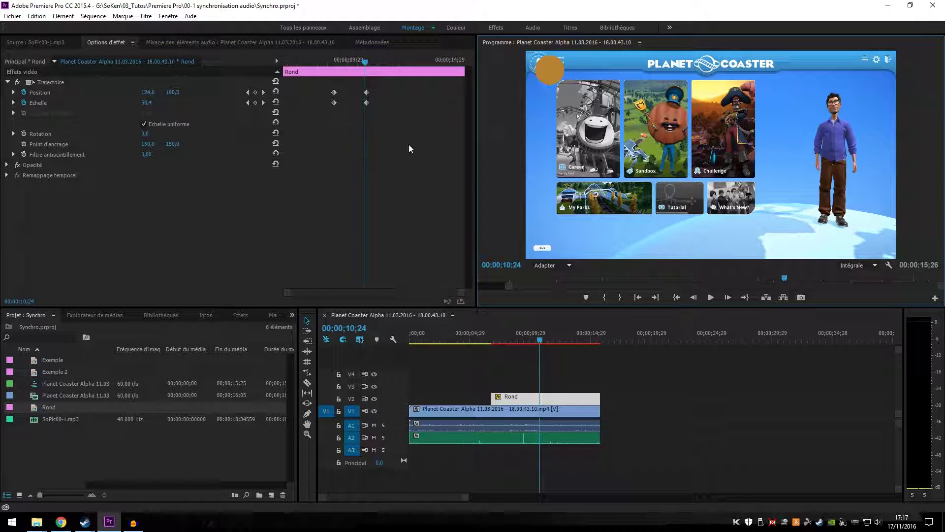
{"action": "left_click", "coordinate": [555, 76]}
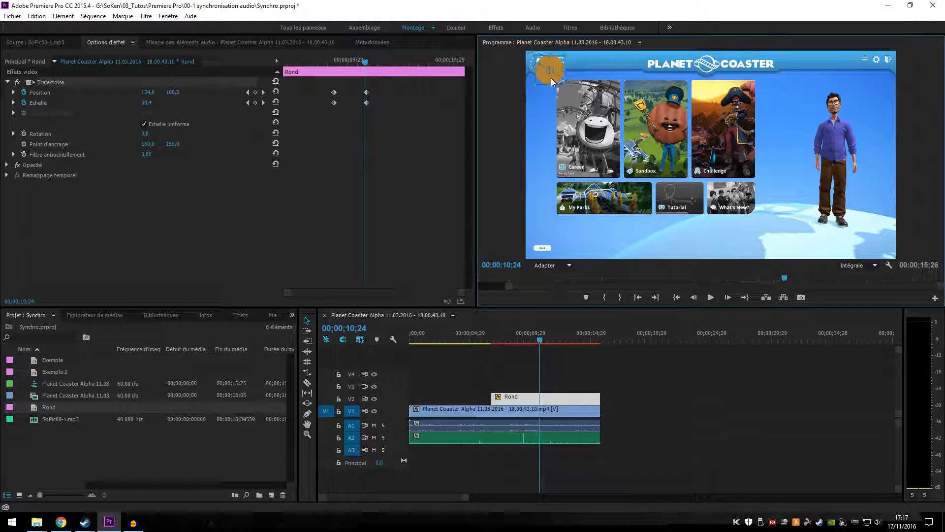
{"action": "mouse_move", "coordinate": [550, 77]}
{"action": "left_mouse_down"}
{"action": "mouse_move", "coordinate": [544, 117]}
{"action": "mouse_move", "coordinate": [551, 109]}
{"action": "left_mouse_up"}
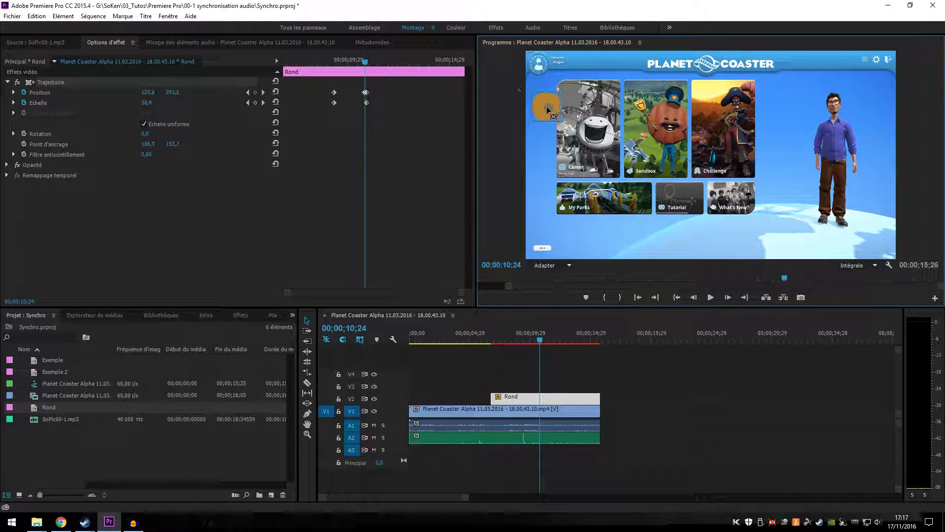
{"action": "mouse_move", "coordinate": [539, 113]}
{"action": "left_mouse_down"}
{"action": "mouse_move", "coordinate": [547, 227]}
{"action": "mouse_move", "coordinate": [829, 111]}
{"action": "left_mouse_up"}
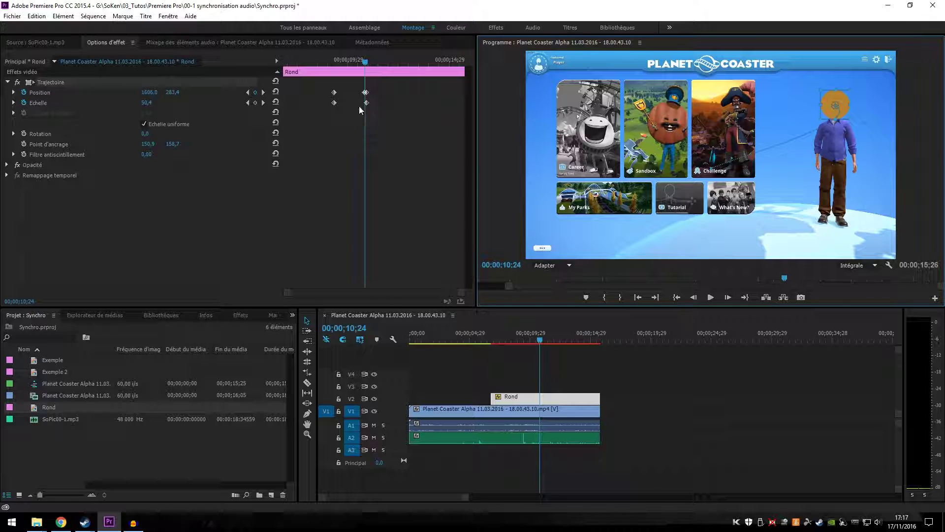
- Play back the circle's animation from an earlier point to review its path
{"action": "left_click", "coordinate": [365, 92]}
{"action": "left_click", "coordinate": [481, 337]}
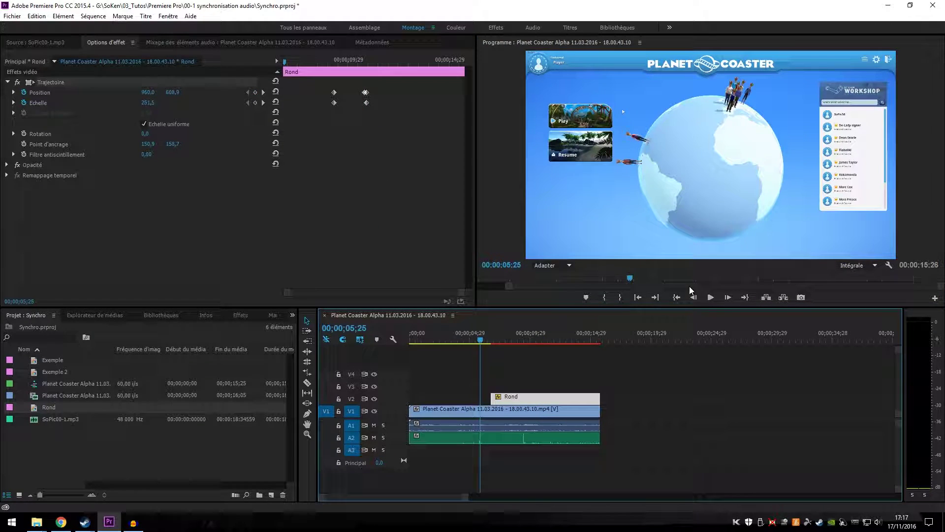
{"action": "key", "text": "space"}
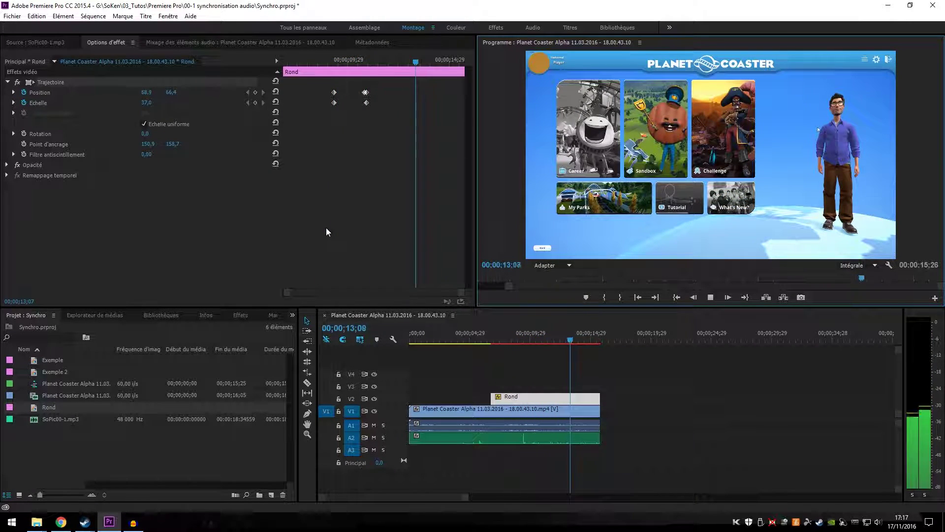
{"action": "left_click", "coordinate": [710, 297]}
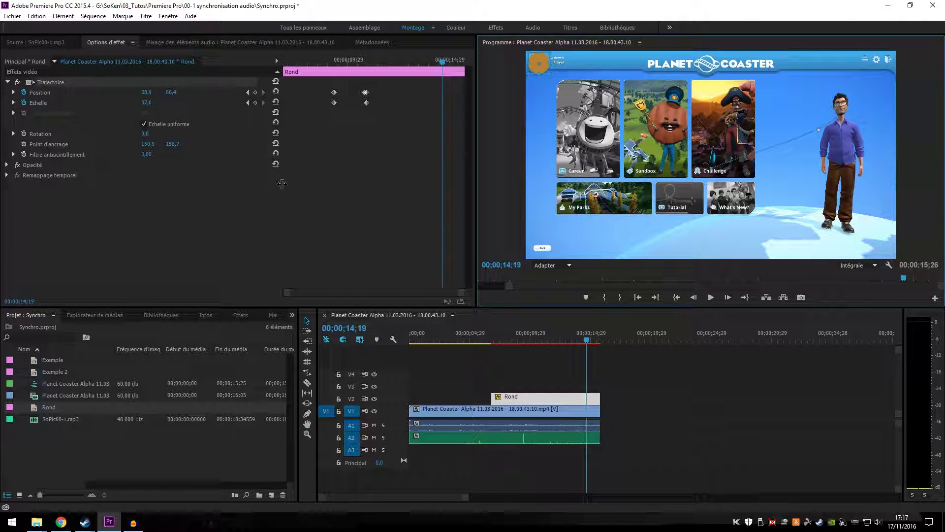
- Remove the extra keyframe at 10;24 and scrub to check the circle's path to the avatar icon
{"action": "left_click", "coordinate": [248, 92]}
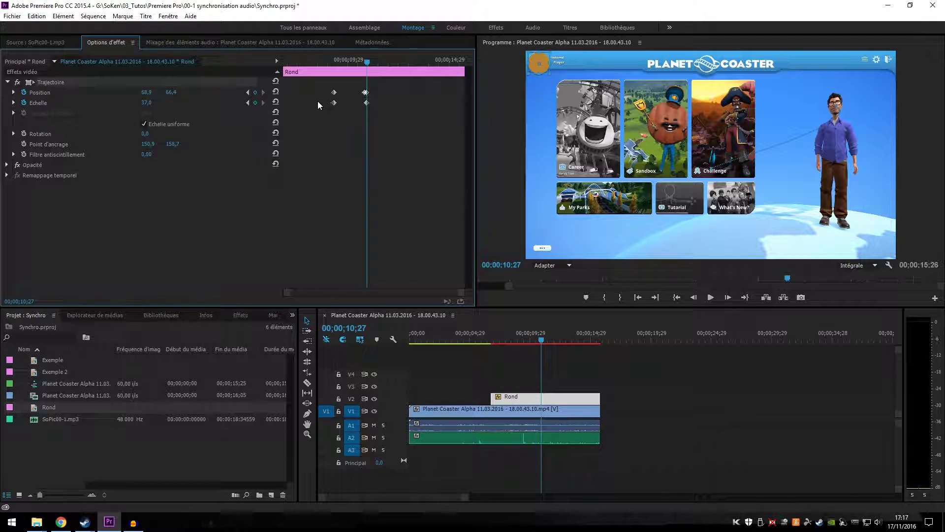
{"action": "left_click", "coordinate": [247, 93]}
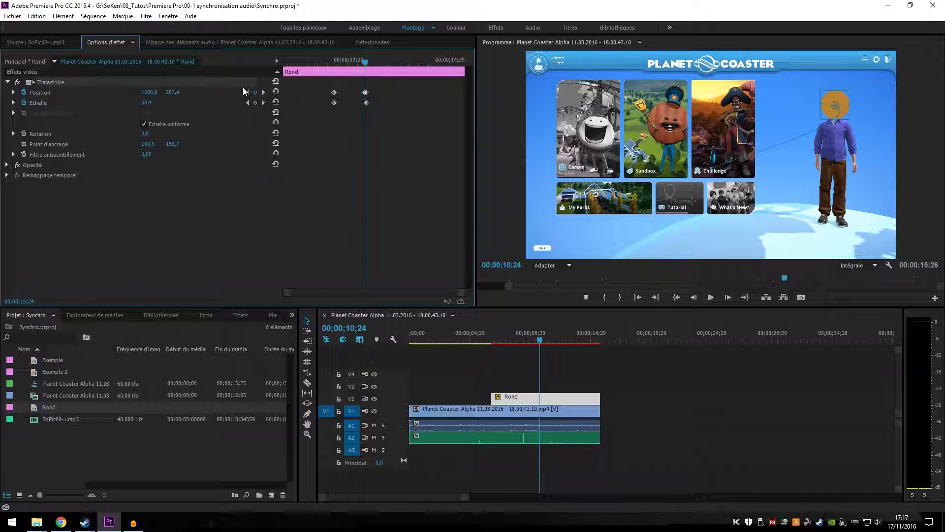
{"action": "key", "text": "ctrl+z"}
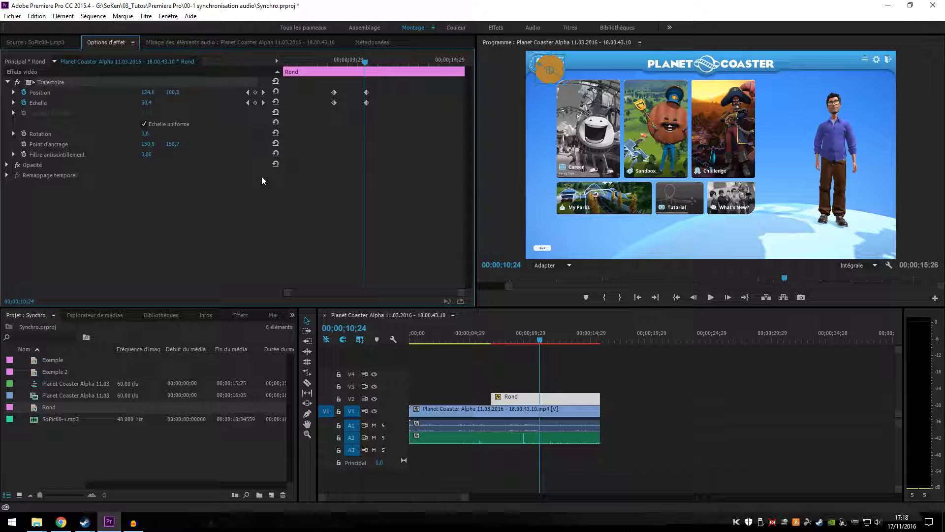
{"action": "left_click_drag", "start_coordinate": [365, 63], "coordinate": [355, 63]}
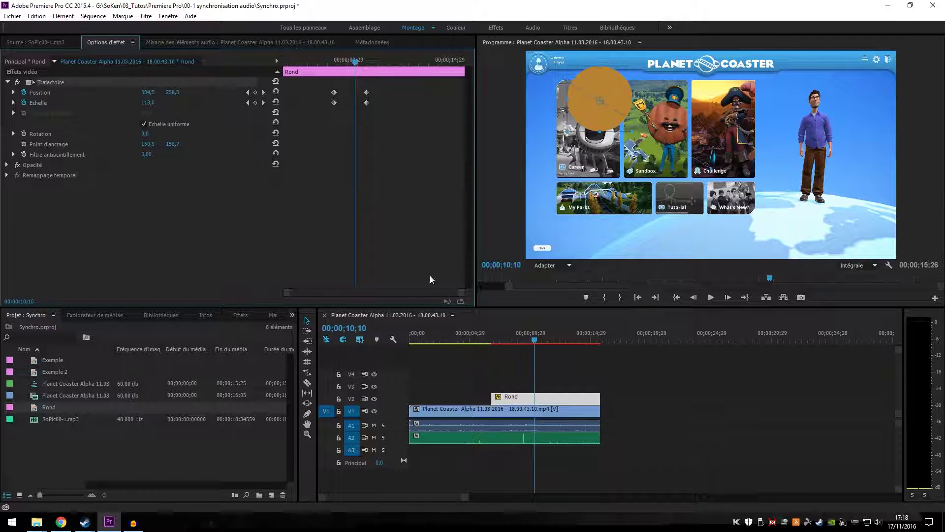
{"action": "mouse_move", "coordinate": [534, 340]}
{"action": "left_mouse_down"}
{"action": "mouse_move", "coordinate": [526, 333]}
{"action": "mouse_move", "coordinate": [541, 335]}
{"action": "left_mouse_up"}
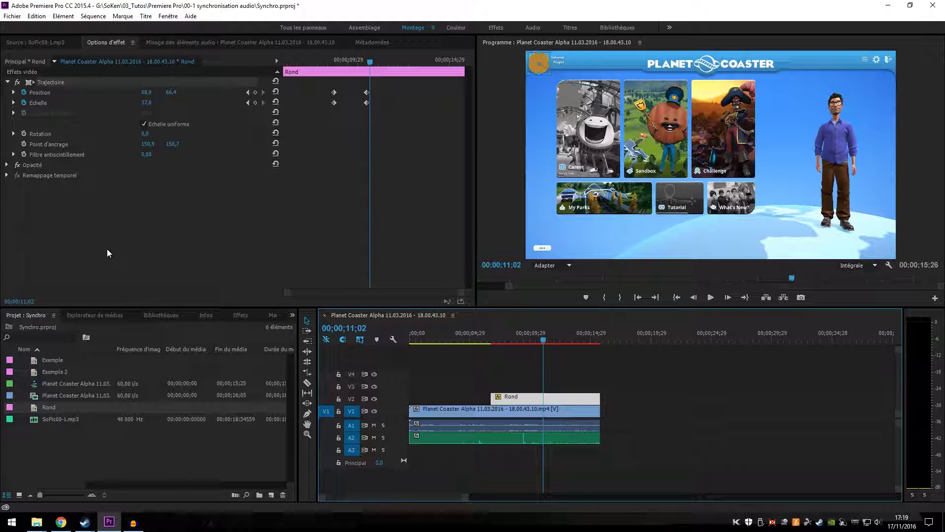
- Expand Opacité on the Rond clip and add a 25% opacity keyframe at 09;09
{"action": "left_click", "coordinate": [6, 167]}
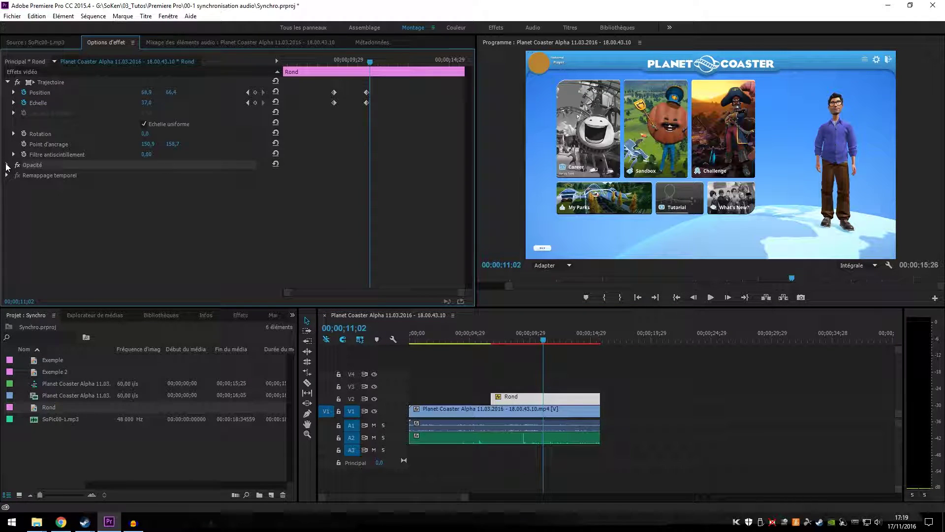
{"action": "left_click", "coordinate": [6, 166]}
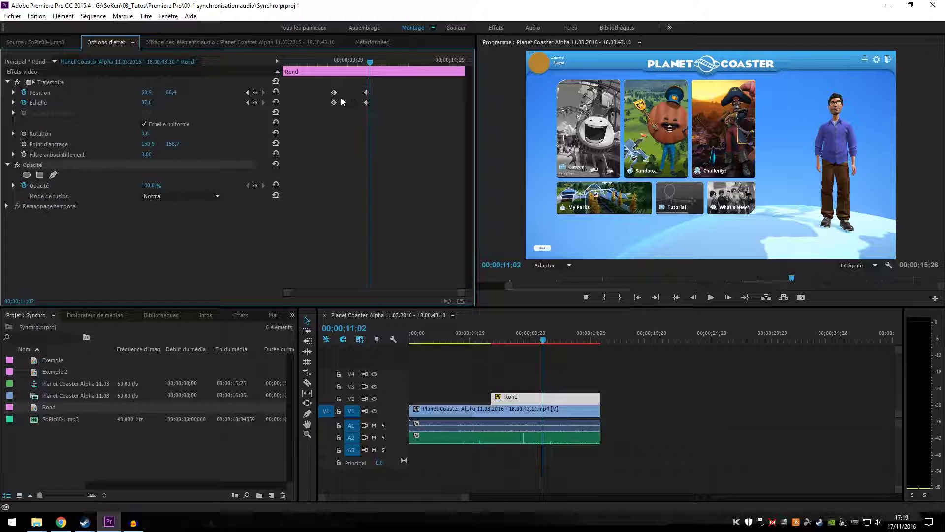
{"action": "left_click", "coordinate": [247, 93]}
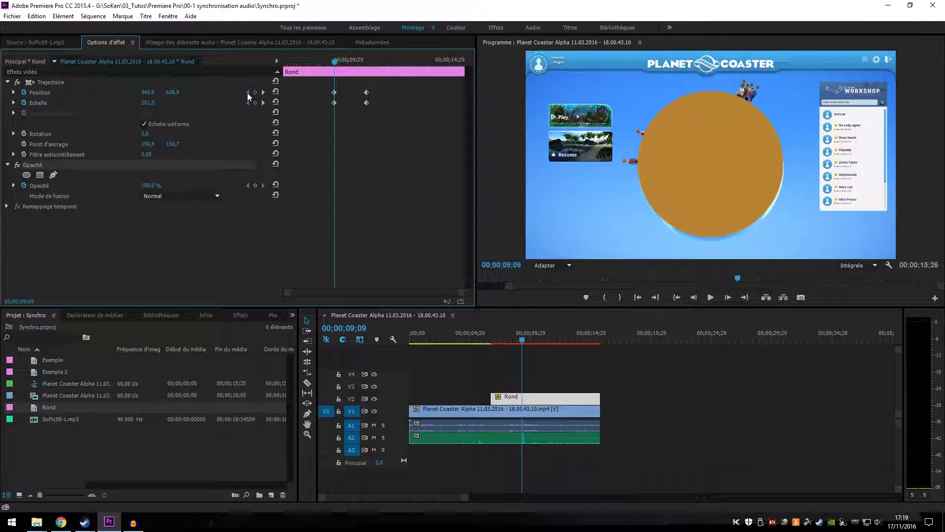
{"action": "left_click", "coordinate": [256, 186]}
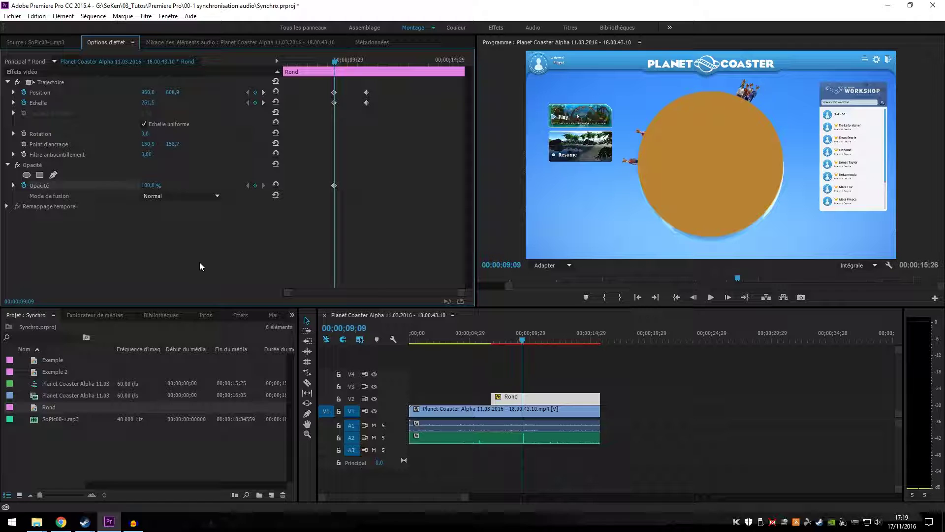
{"action": "left_click", "coordinate": [150, 185]}
{"action": "type", "text": "36"}
{"action": "key", "text": "Return"}
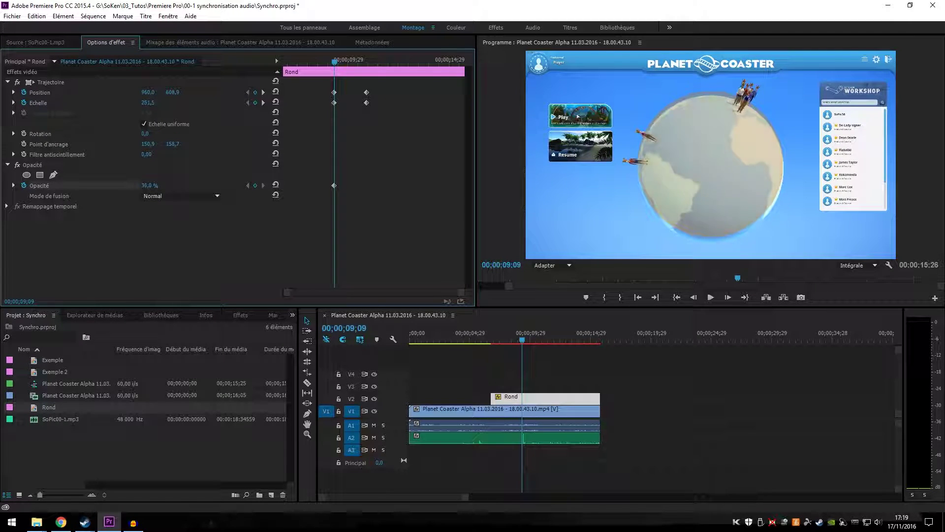
{"action": "left_click_drag", "start_coordinate": [146, 186], "coordinate": [143, 185]}
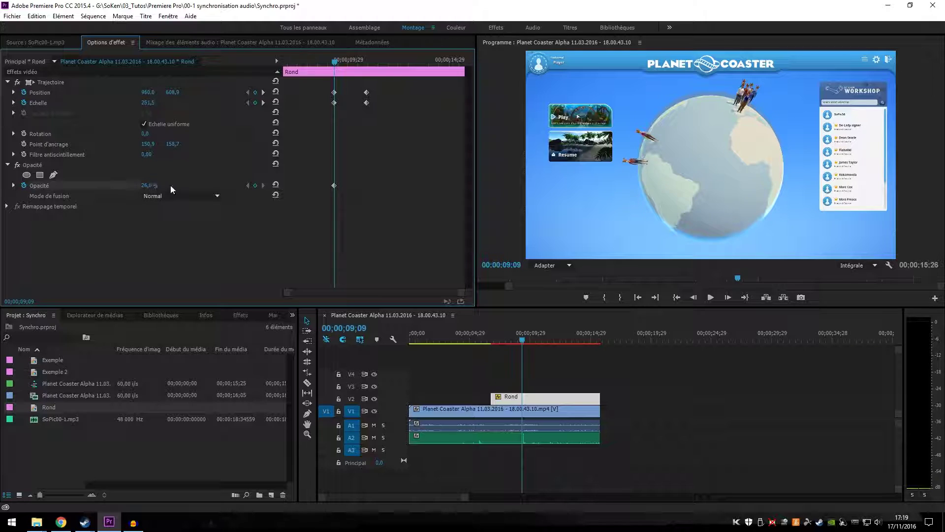
{"action": "left_click", "coordinate": [148, 186]}
{"action": "type", "text": "25"}
{"action": "key", "text": "Return"}
- Add a 100% opacity keyframe at 10;27, then rewind the playhead to 08;04
{"action": "left_click", "coordinate": [263, 102]}
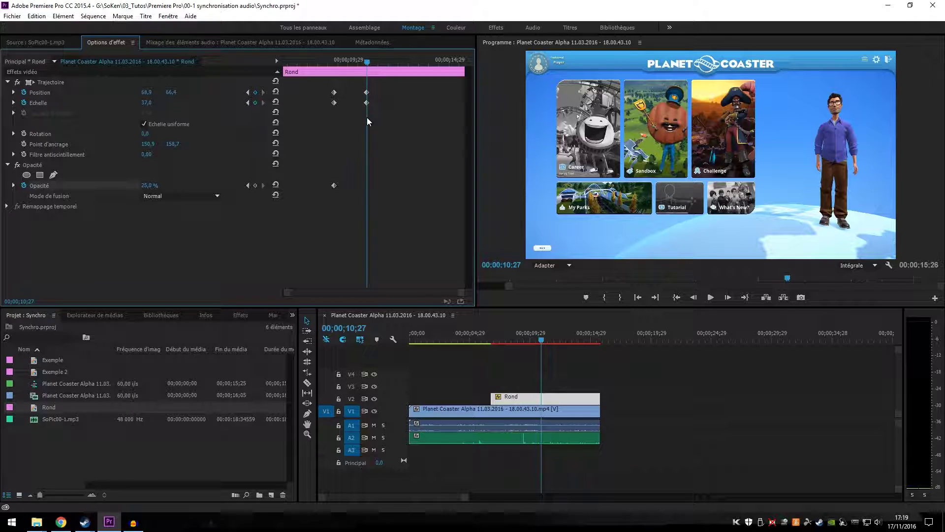
{"action": "left_click", "coordinate": [255, 185]}
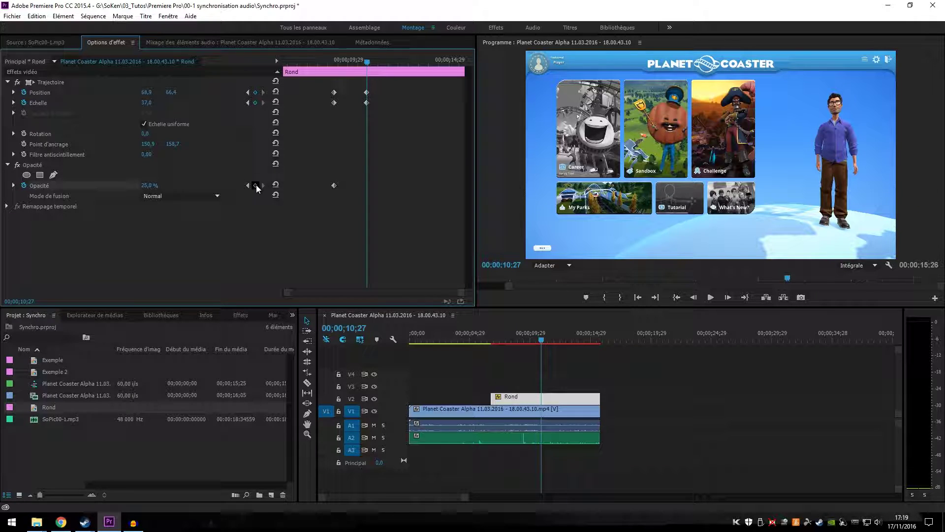
{"action": "left_click", "coordinate": [149, 187]}
{"action": "type", "text": "100"}
{"action": "key", "text": "Return"}
{"action": "left_click_drag", "start_coordinate": [309, 63], "coordinate": [311, 63]}
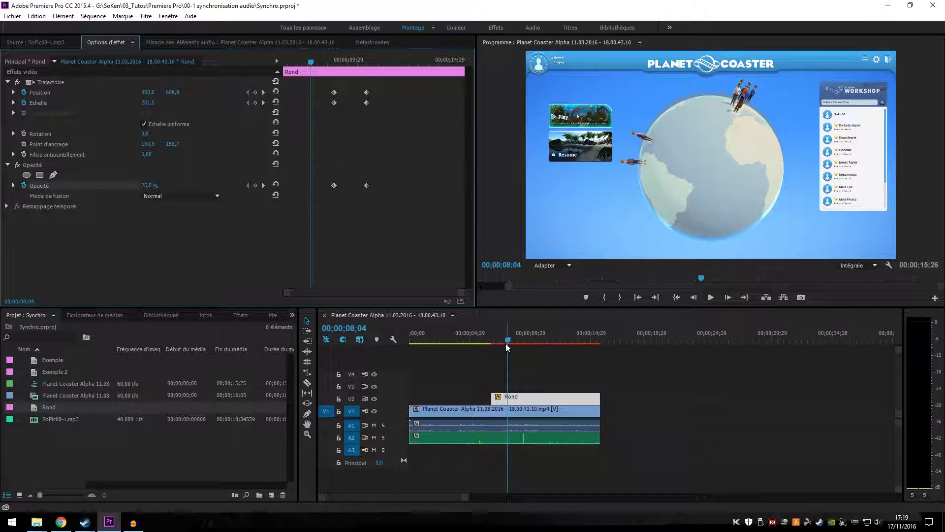
{"action": "left_click_drag", "start_coordinate": [510, 341], "coordinate": [507, 341]}
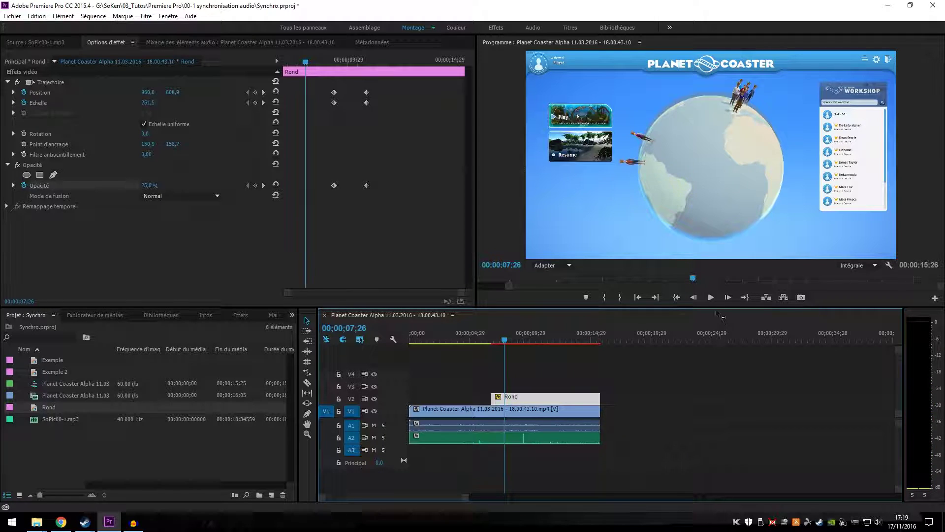
{"action": "left_click", "coordinate": [710, 297]}
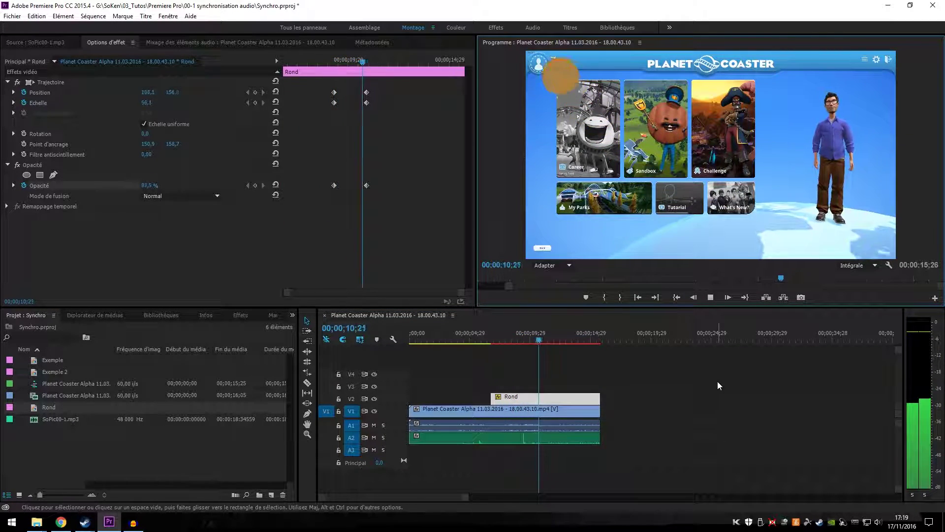
{"action": "left_click", "coordinate": [712, 299]}
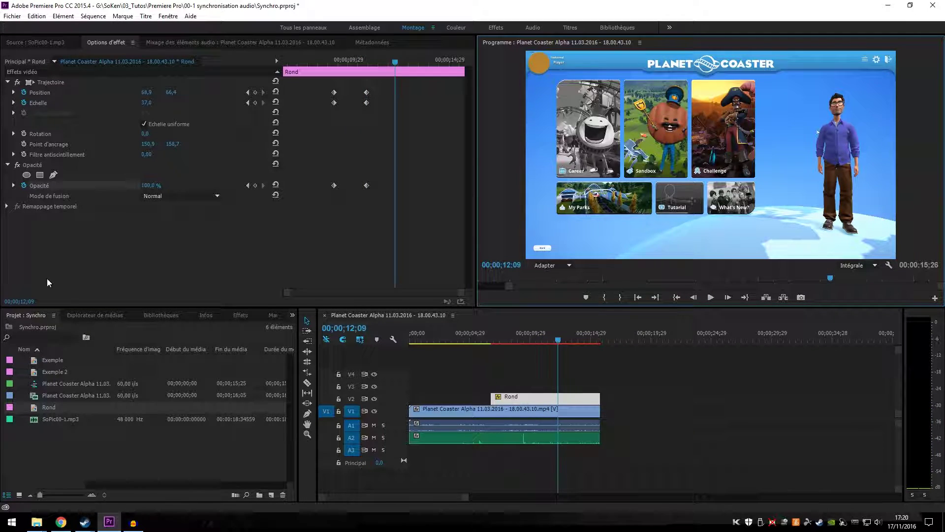
- Open the Effets library and apply the Noir & blanc effect to the Rond clip
{"action": "left_click", "coordinate": [239, 318]}
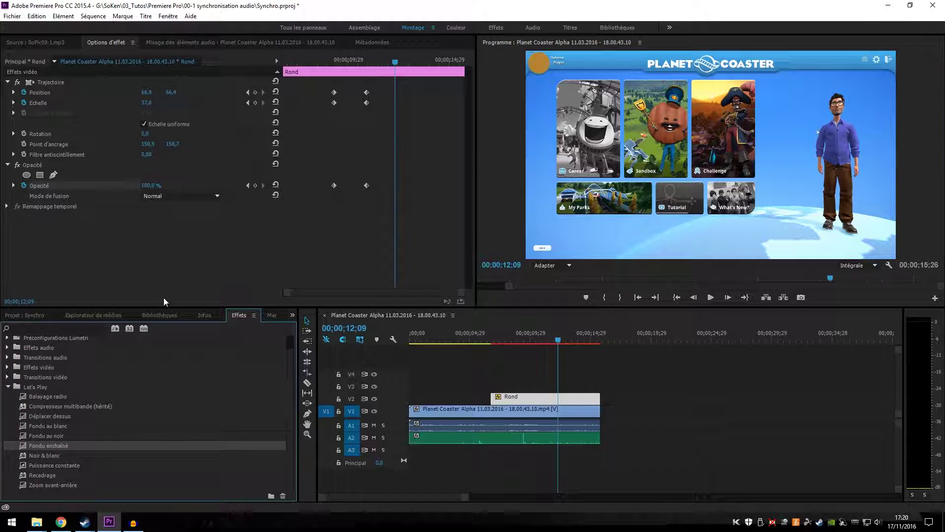
{"action": "left_click_drag", "start_coordinate": [63, 436], "coordinate": [531, 401]}
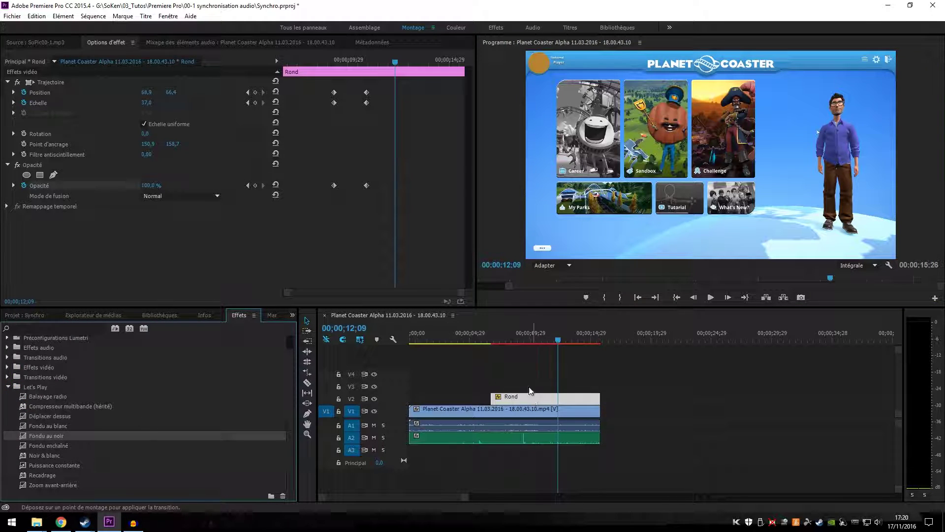
{"action": "left_click_drag", "start_coordinate": [530, 398], "coordinate": [60, 429]}
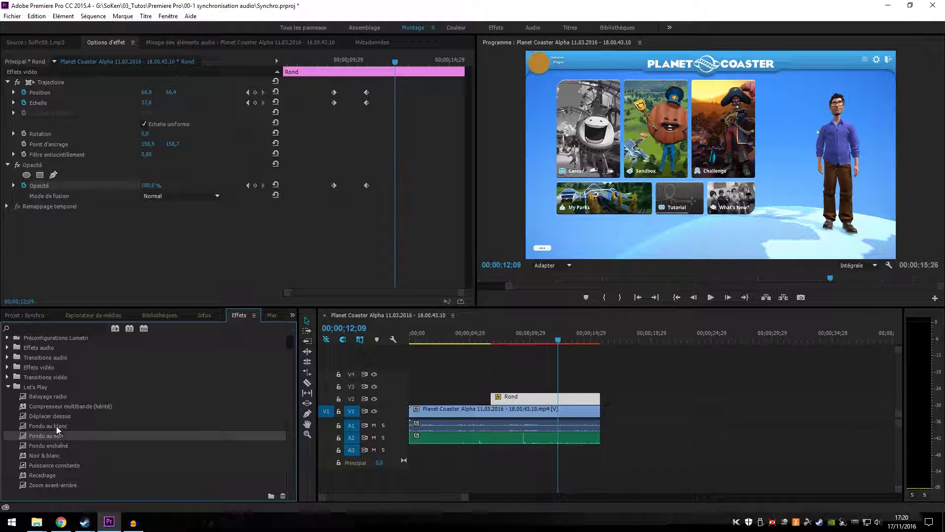
{"action": "left_click", "coordinate": [56, 426]}
{"action": "left_click_drag", "start_coordinate": [47, 456], "coordinate": [511, 398]}
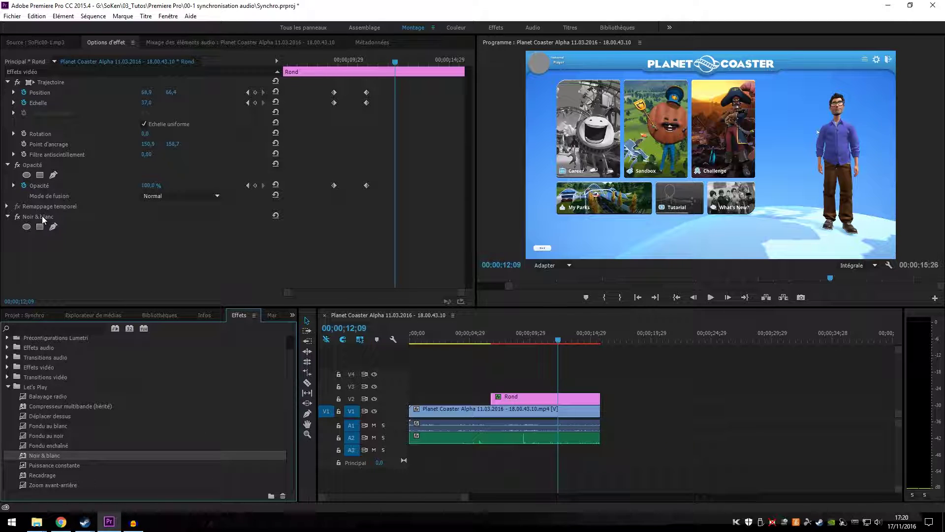
- Remove the Noir & blanc effect from Rond with Effacer in Effect Controls
{"action": "left_click", "coordinate": [8, 221]}
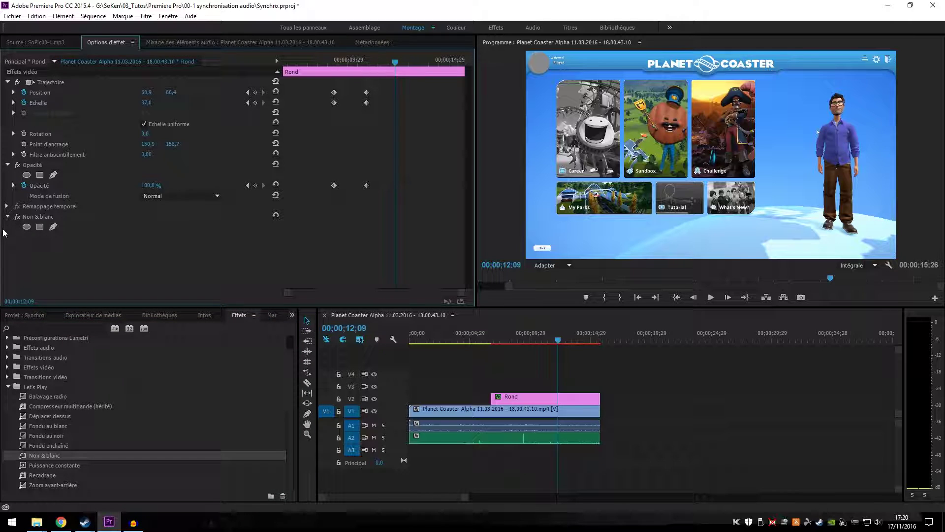
{"action": "right_click", "coordinate": [43, 217]}
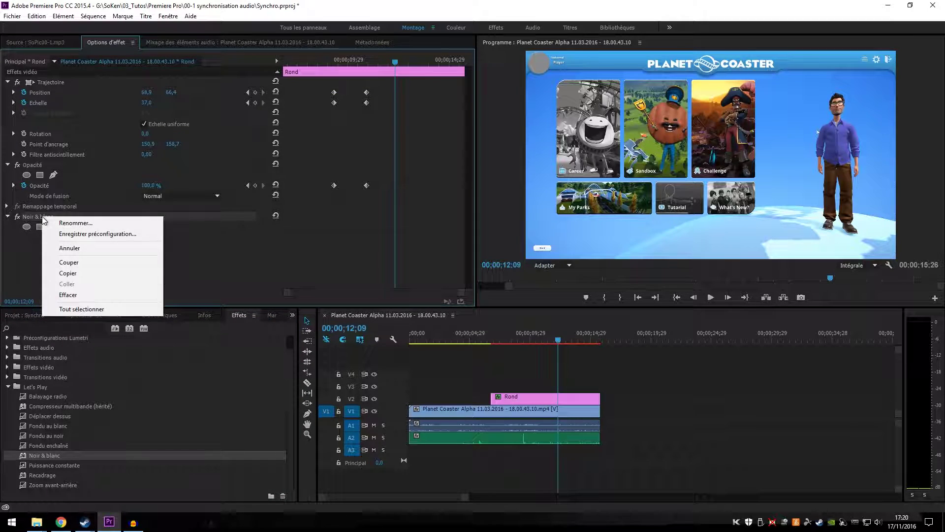
{"action": "left_click", "coordinate": [81, 295]}
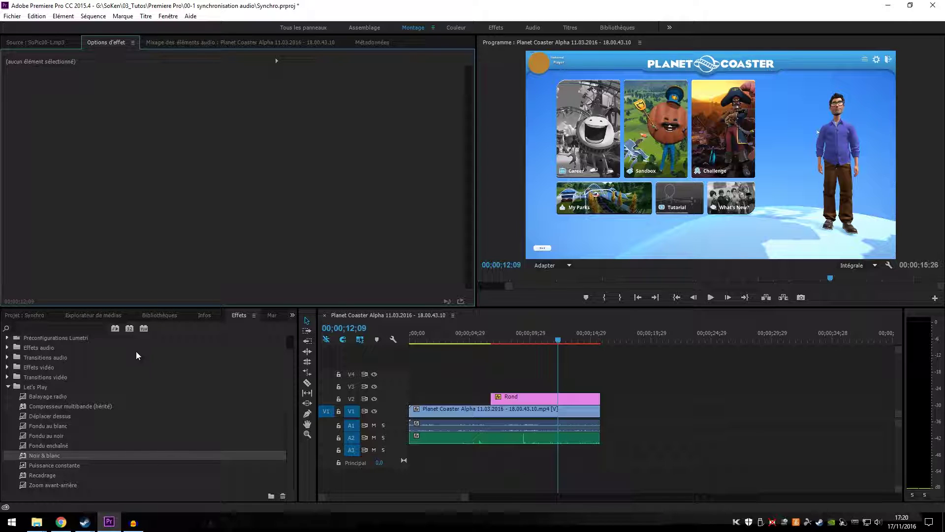
- Select the SoPic00-1.mp3 audio on A1 and show it in the Options d'effet panel
{"action": "left_click", "coordinate": [542, 400]}
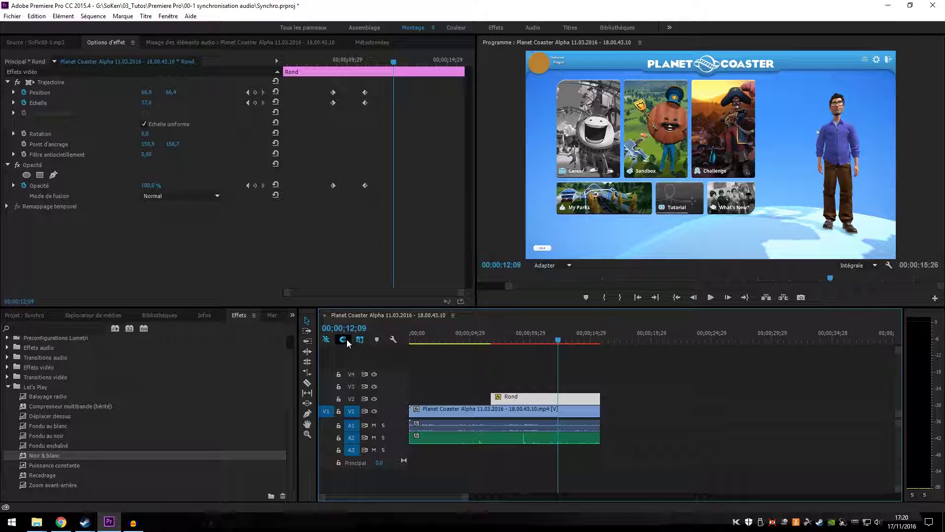
{"action": "left_click", "coordinate": [520, 426]}
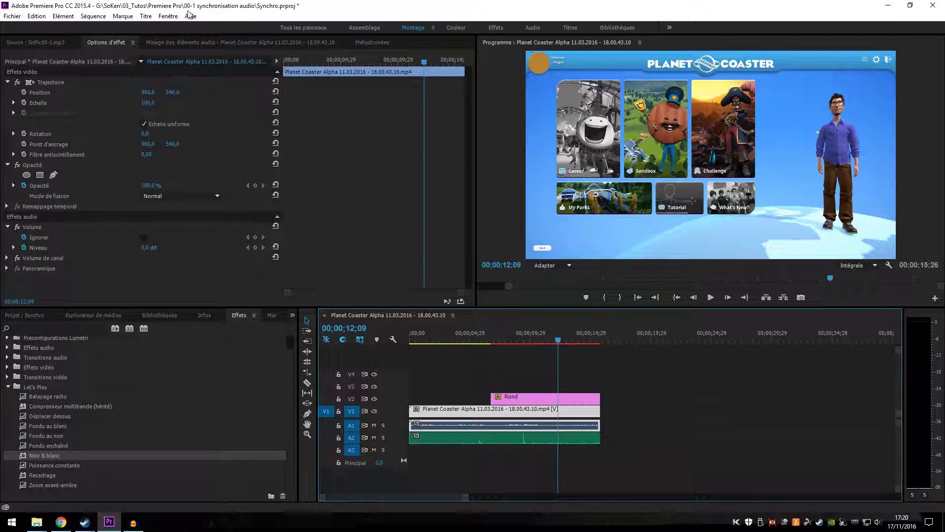
{"action": "left_click", "coordinate": [167, 42]}
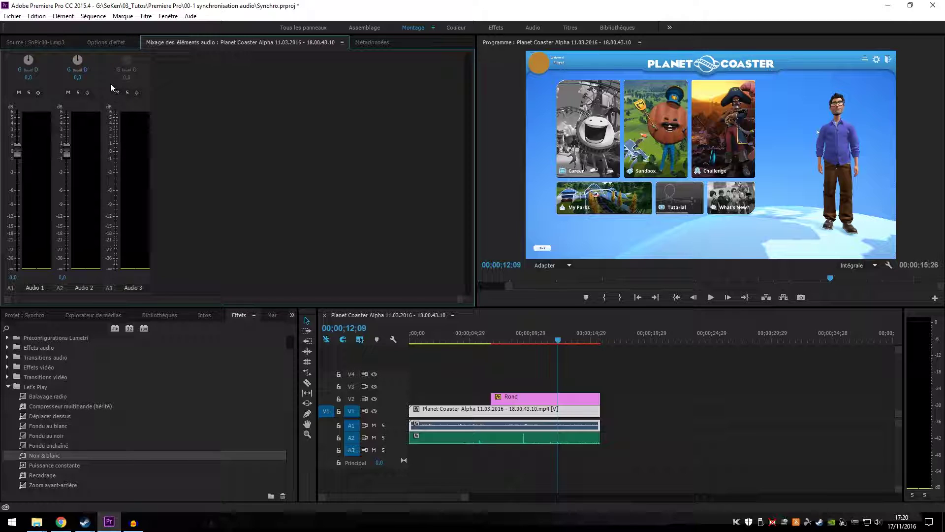
{"action": "left_click", "coordinate": [31, 43]}
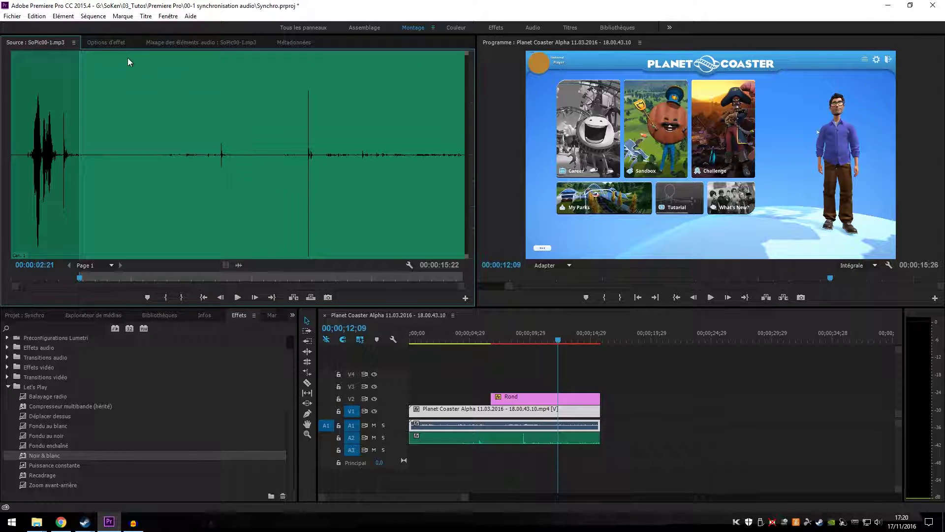
{"action": "left_click", "coordinate": [110, 43]}
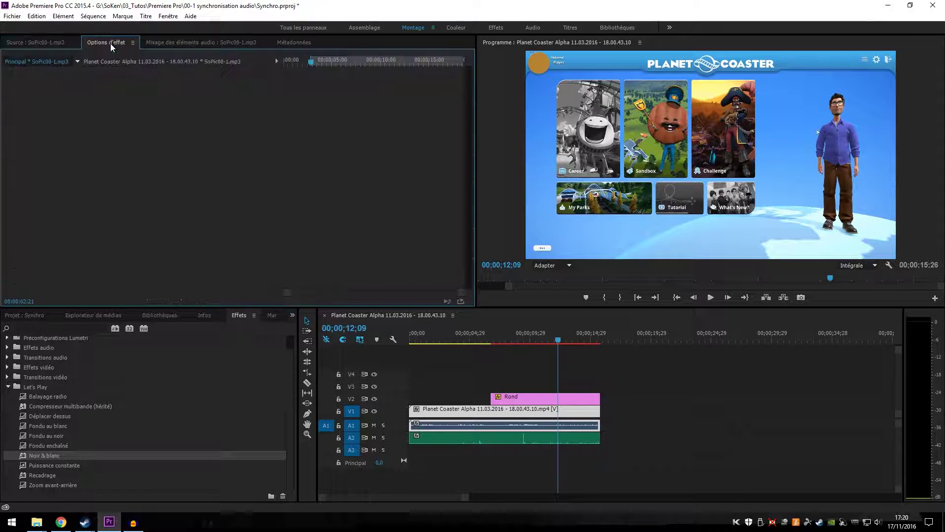
- Zoom the timeline, jump to Rond's 09;09 motion keyframe, then reselect the Planet Coaster clip
{"action": "left_click", "coordinate": [540, 425]}
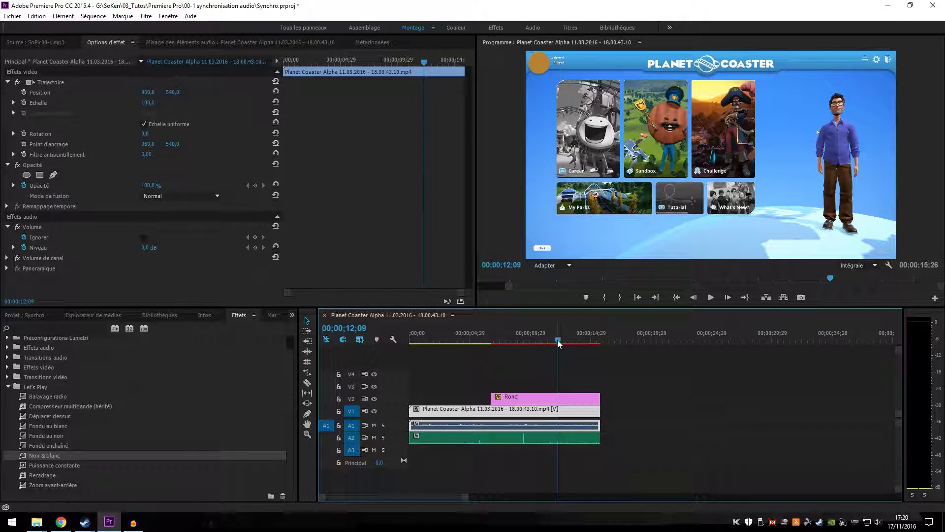
{"action": "mouse_move", "coordinate": [561, 341]}
{"action": "left_mouse_down"}
{"action": "mouse_move", "coordinate": [471, 341]}
{"action": "mouse_move", "coordinate": [543, 344]}
{"action": "mouse_move", "coordinate": [492, 342]}
{"action": "left_mouse_up"}
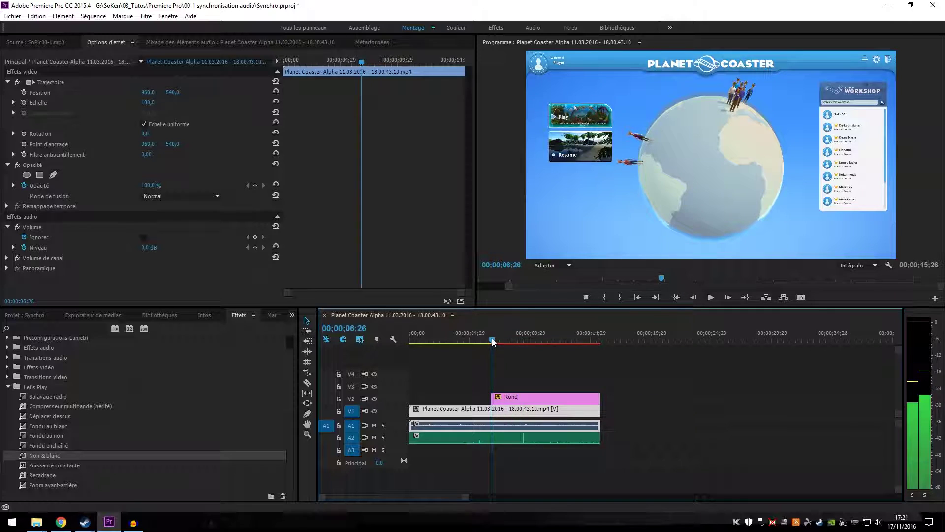
{"action": "scroll", "coordinate": [400, 431], "scroll_direction": "up", "scroll_amount": 2}
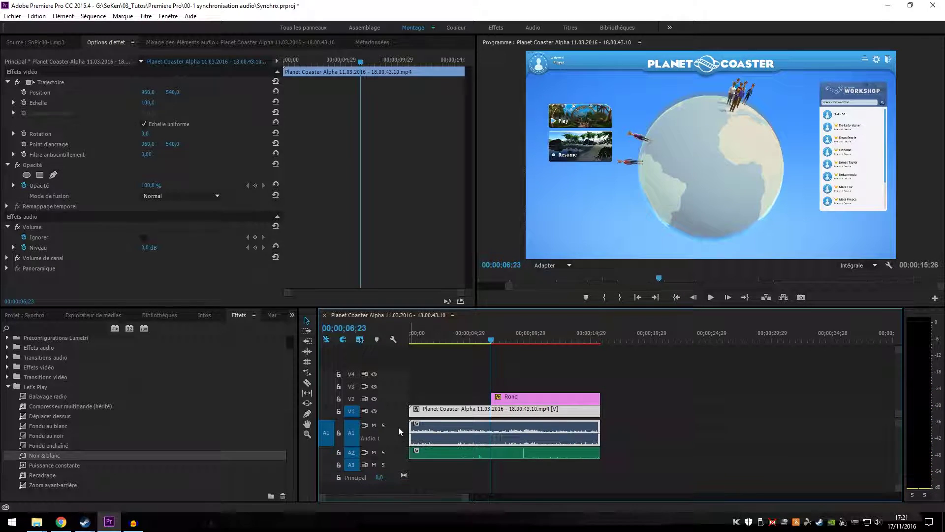
{"action": "scroll", "coordinate": [517, 442], "scroll_direction": "up", "scroll_amount": 2}
{"action": "scroll", "coordinate": [517, 442], "scroll_direction": "up", "scroll_amount": 2}
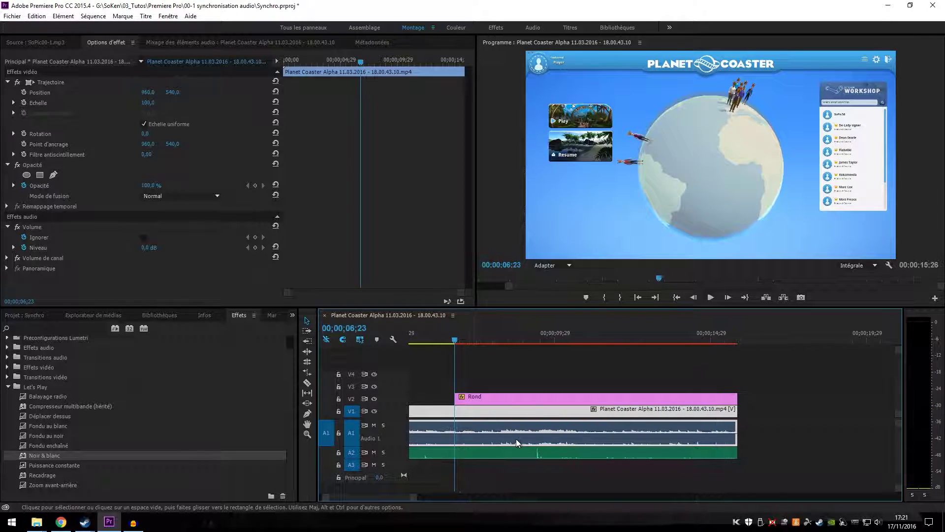
{"action": "scroll", "coordinate": [517, 442], "scroll_direction": "up", "scroll_amount": 1}
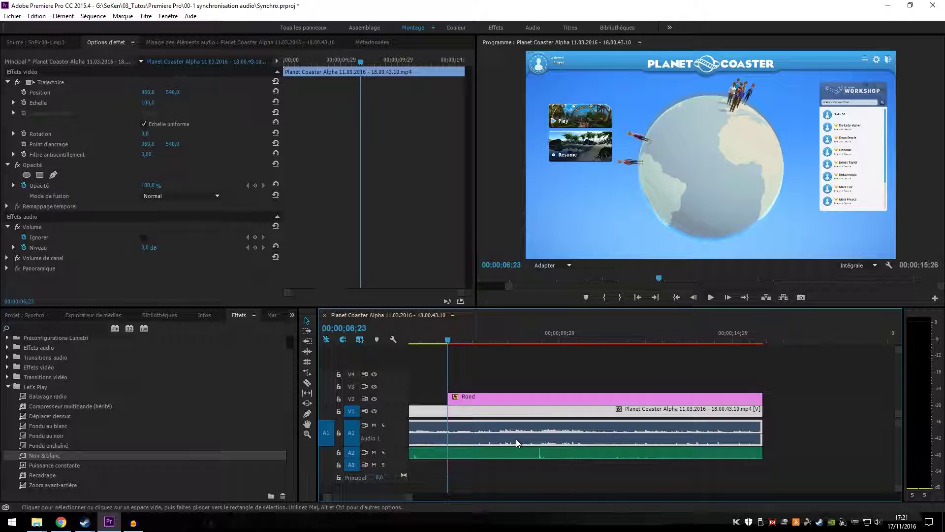
{"action": "left_click", "coordinate": [443, 340]}
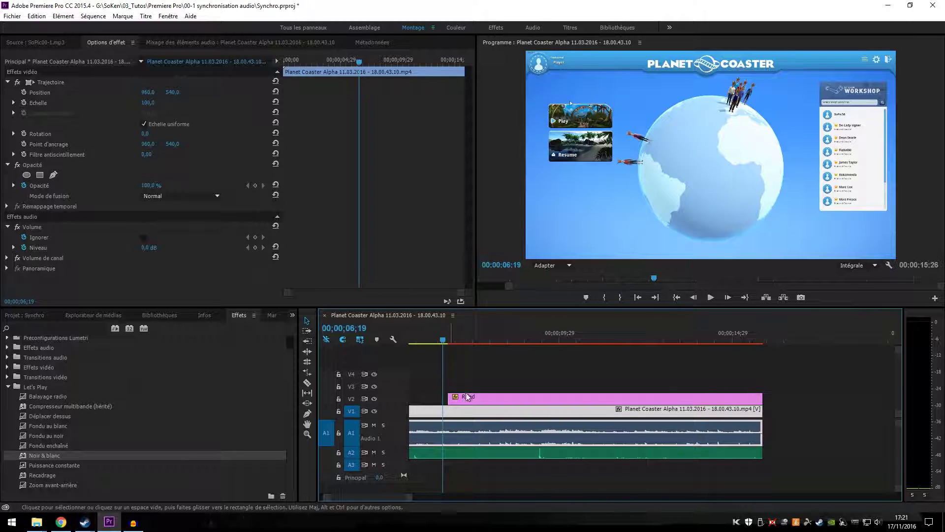
{"action": "left_click", "coordinate": [503, 400]}
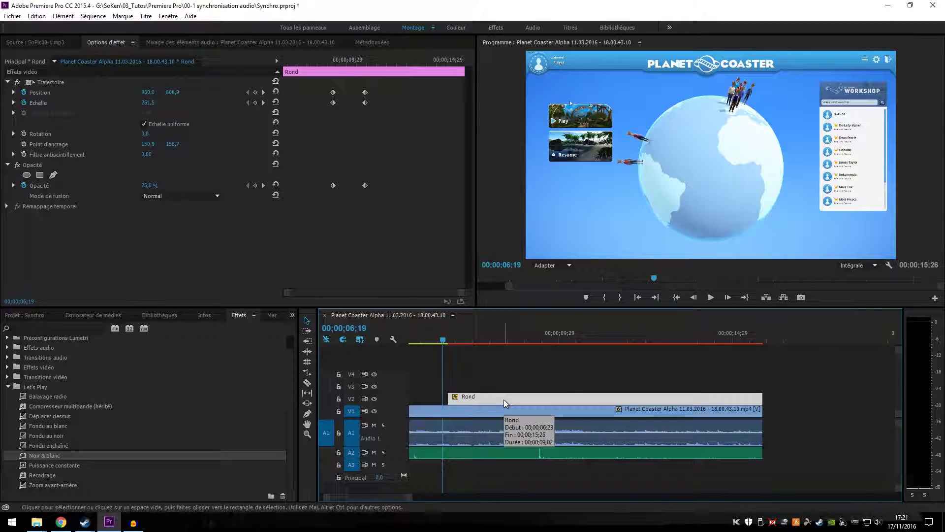
{"action": "left_click", "coordinate": [263, 92]}
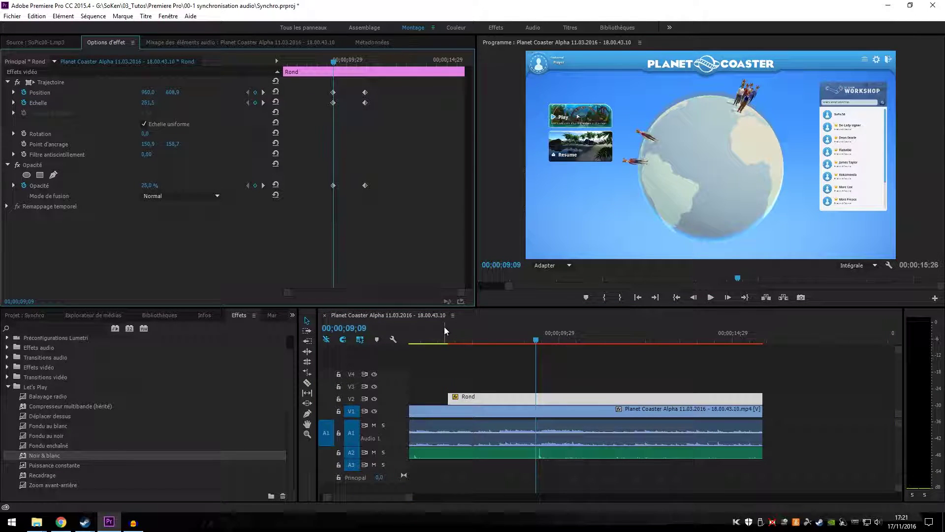
{"action": "left_click", "coordinate": [560, 429]}
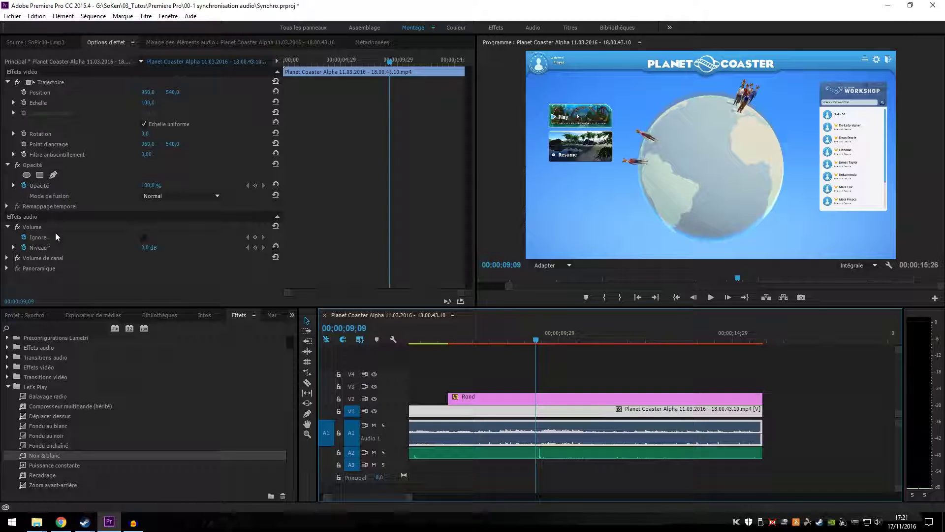
- Add Planet Coaster Niveau keyframes at 9;09 and 10;27, aligned with Rond's keyframes
{"action": "left_click", "coordinate": [255, 247]}
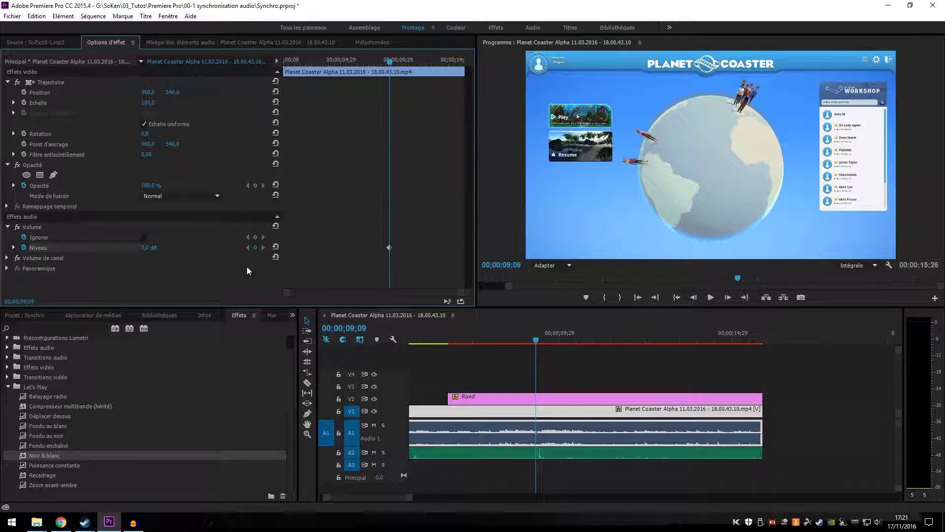
{"action": "left_click", "coordinate": [563, 396]}
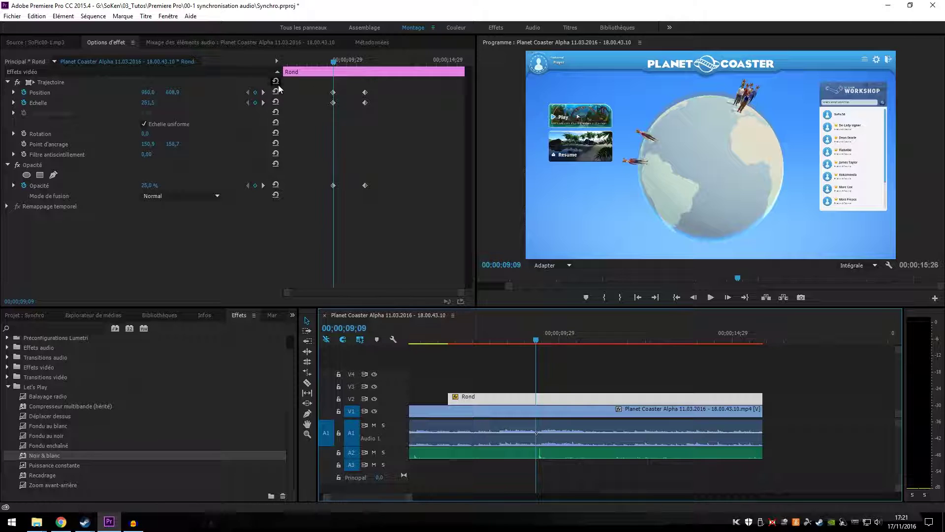
{"action": "left_click_drag", "start_coordinate": [334, 93], "coordinate": [364, 94]}
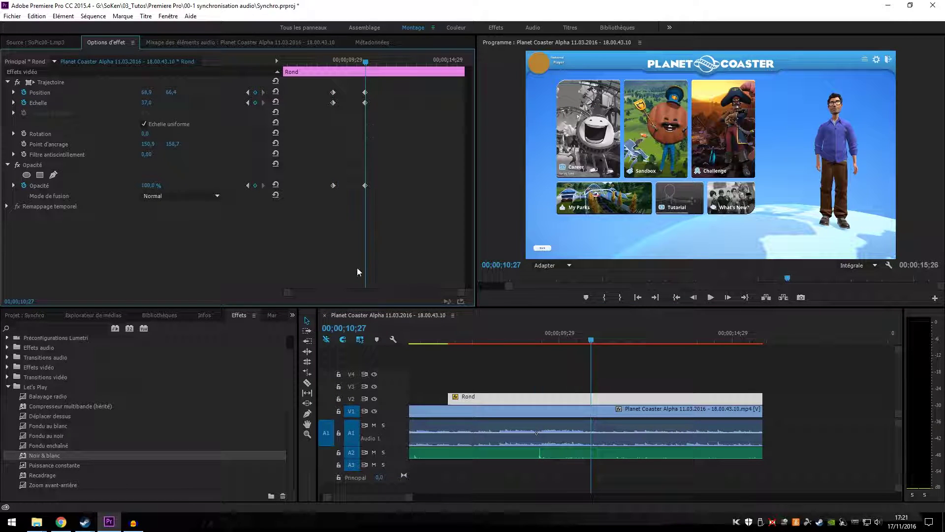
{"action": "left_click", "coordinate": [581, 427]}
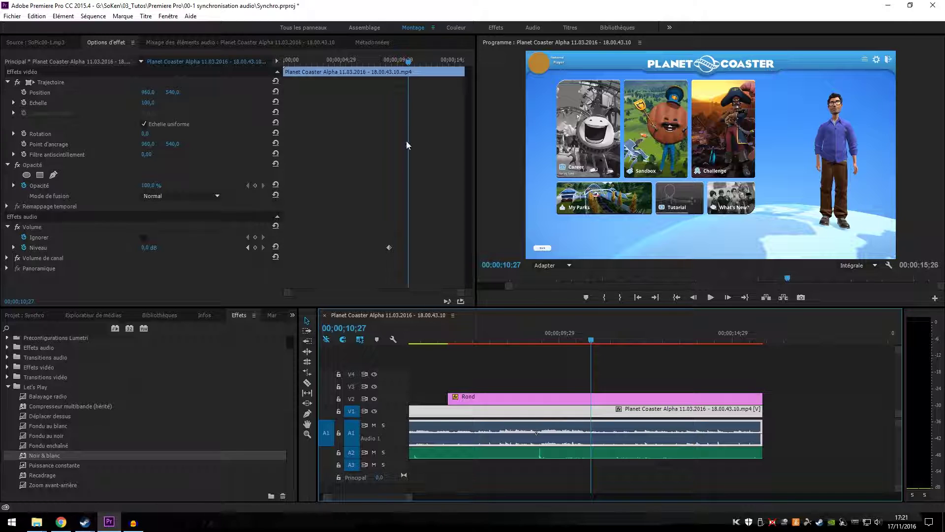
{"action": "left_click", "coordinate": [255, 247]}
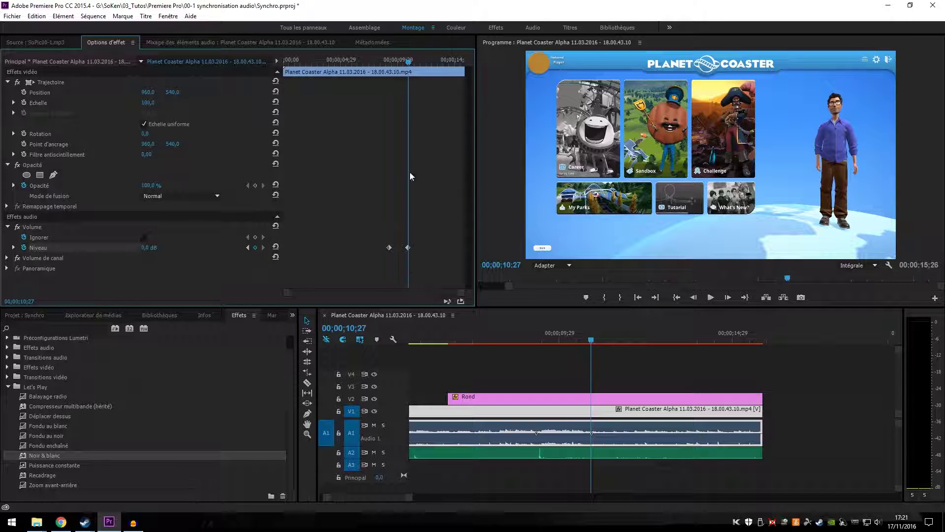
- Add a middle Niveau keyframe at 10;03 and pull it down to -25 dB
{"action": "left_click", "coordinate": [404, 60]}
{"action": "left_click_drag", "start_coordinate": [404, 61], "coordinate": [398, 61]}
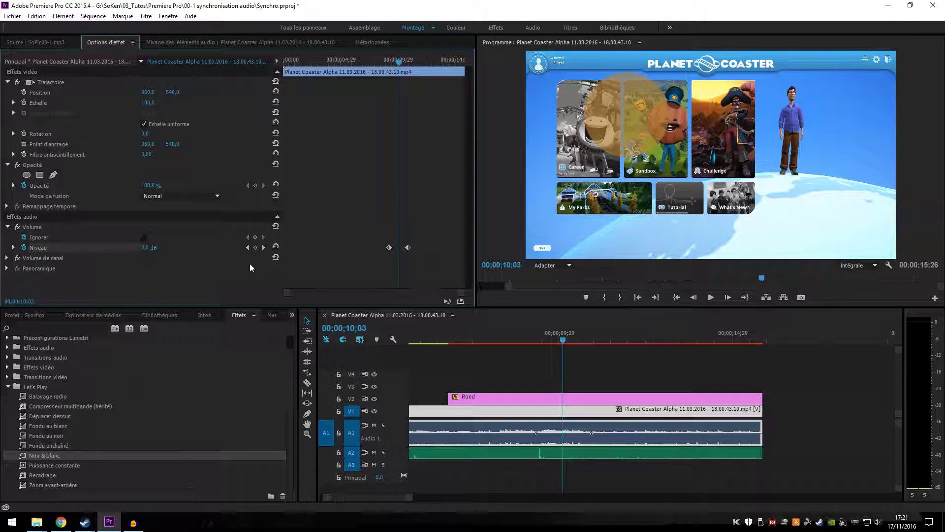
{"action": "left_click", "coordinate": [255, 248]}
{"action": "left_click_drag", "start_coordinate": [148, 247], "coordinate": [123, 247]}
{"action": "left_click_drag", "start_coordinate": [148, 248], "coordinate": [146, 247]}
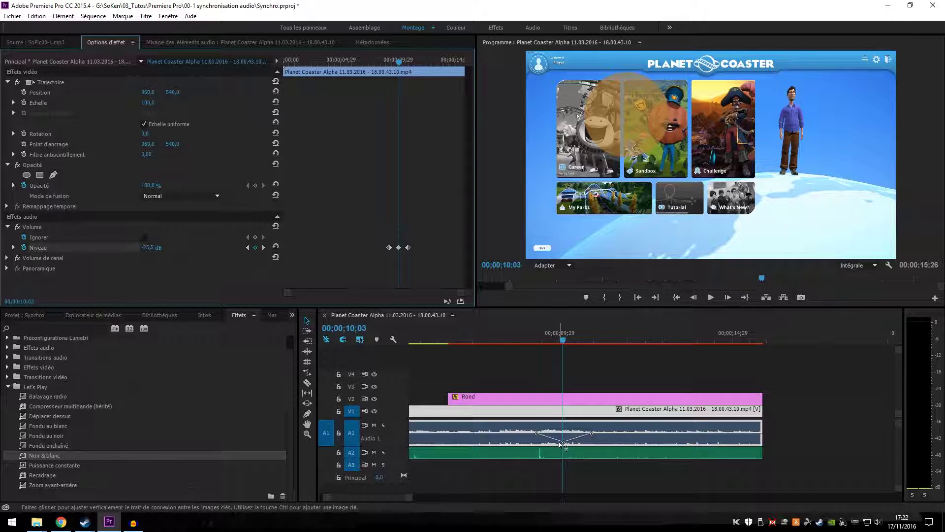
{"action": "left_click_drag", "start_coordinate": [563, 340], "coordinate": [443, 343]}
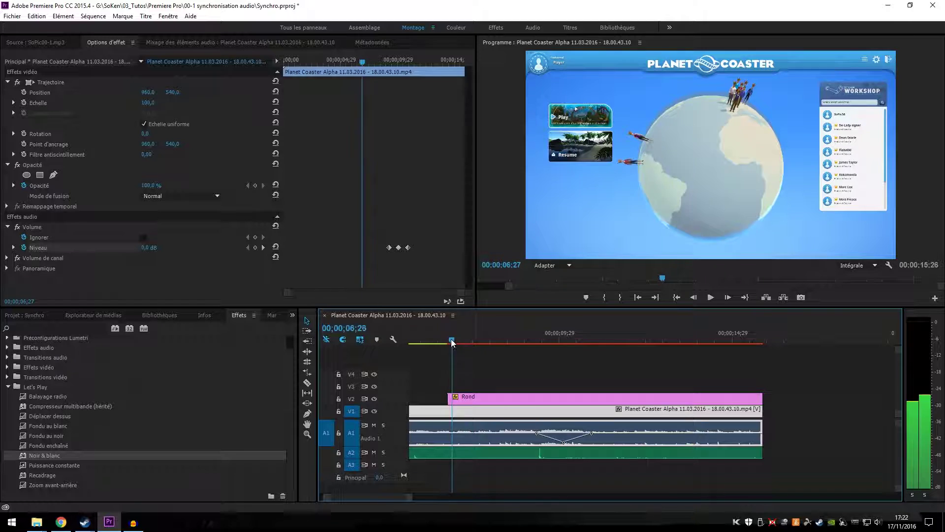
{"action": "left_click", "coordinate": [484, 341]}
{"action": "left_click", "coordinate": [711, 297]}
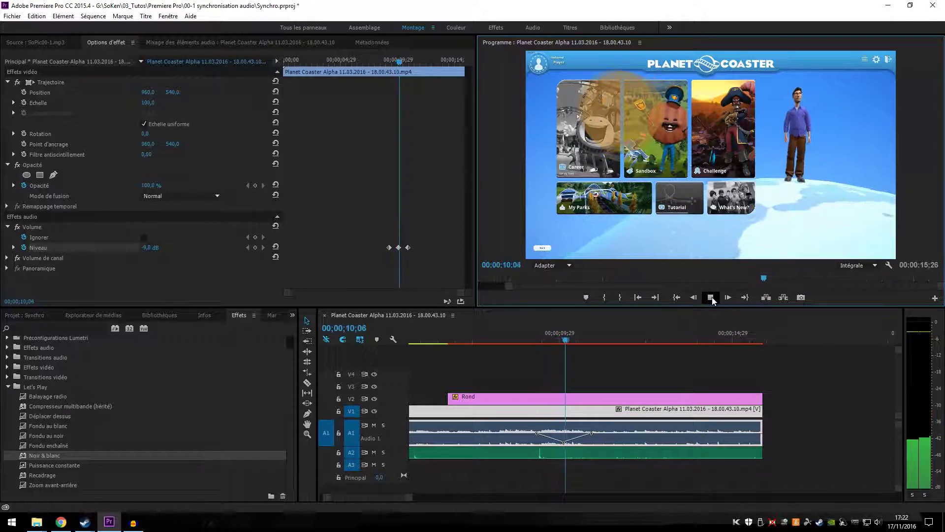
{"action": "left_click", "coordinate": [710, 297]}
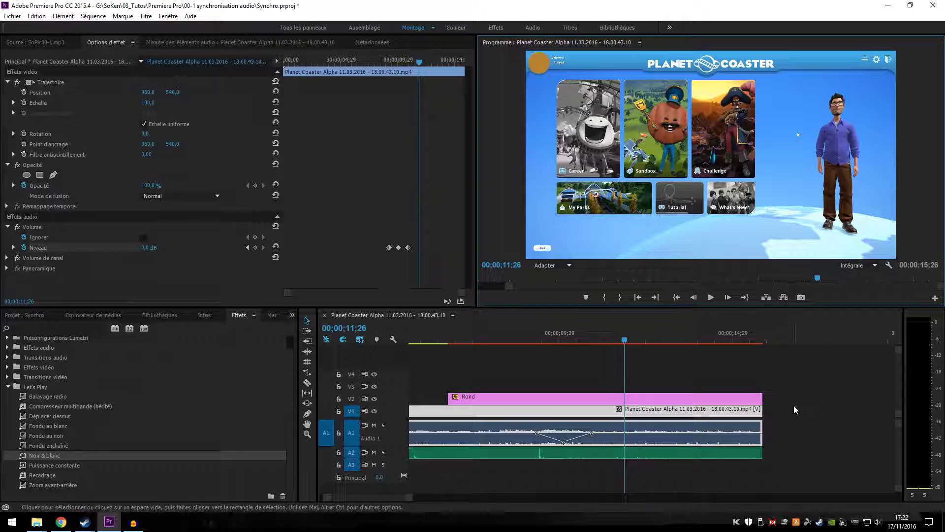
- Zoom out and scrub the playhead through the final seconds to the end of the clips
{"action": "scroll", "coordinate": [794, 406], "scroll_direction": "down", "scroll_amount": 3}
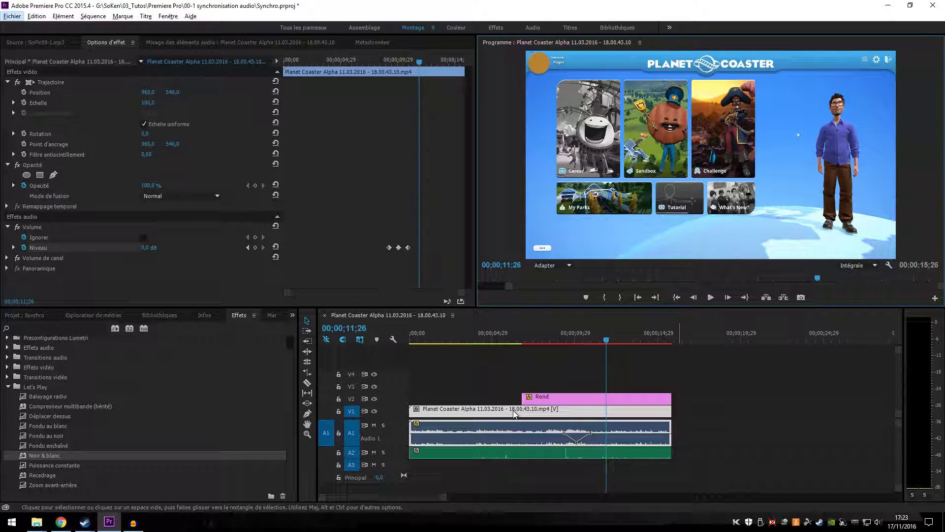
{"action": "left_click_drag", "start_coordinate": [606, 340], "coordinate": [614, 340]}
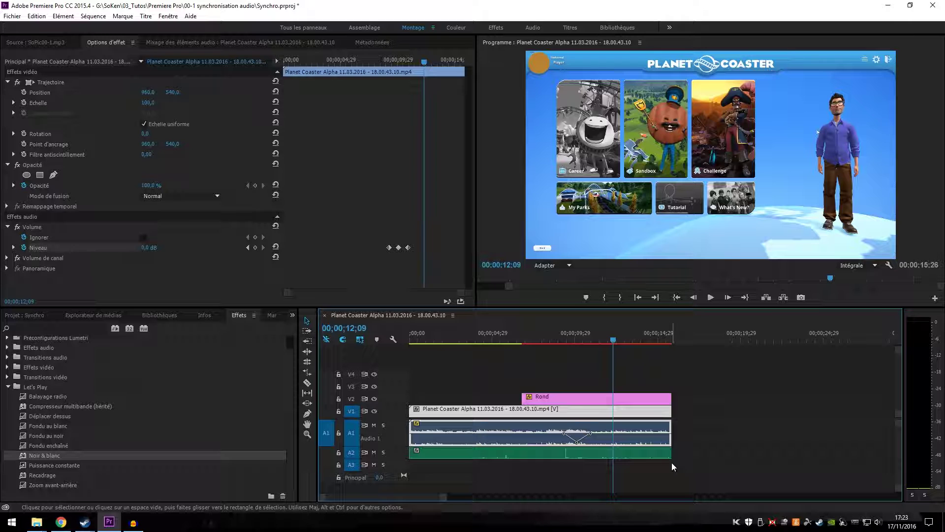
{"action": "key", "text": "space"}
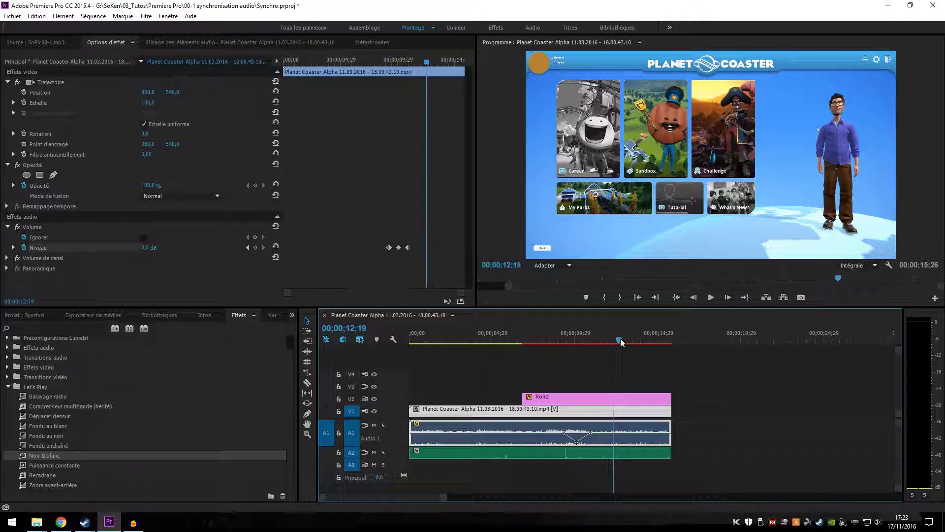
{"action": "left_click", "coordinate": [673, 342]}
{"action": "left_click_drag", "start_coordinate": [673, 344], "coordinate": [672, 343]}
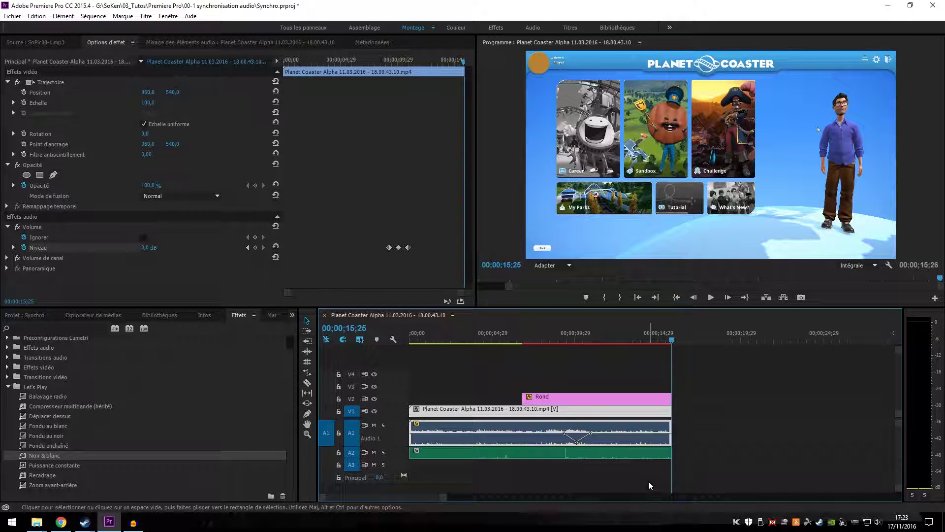
{"action": "mouse_move", "coordinate": [671, 342]}
{"action": "left_mouse_down"}
{"action": "mouse_move", "coordinate": [653, 347]}
{"action": "mouse_move", "coordinate": [672, 344]}
{"action": "left_mouse_up"}
{"action": "left_click", "coordinate": [670, 342]}
{"action": "left_click_drag", "start_coordinate": [672, 344], "coordinate": [675, 344]}
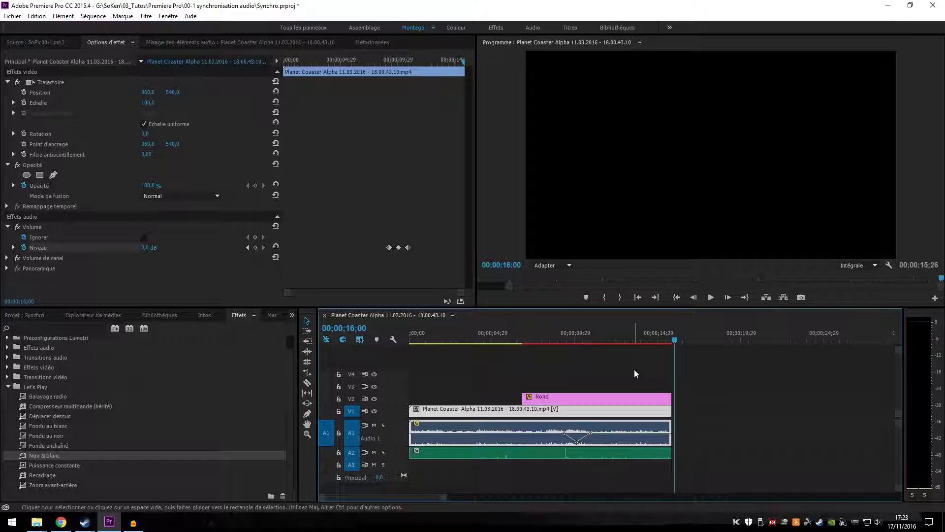
{"action": "key", "text": "ctrl+s"}
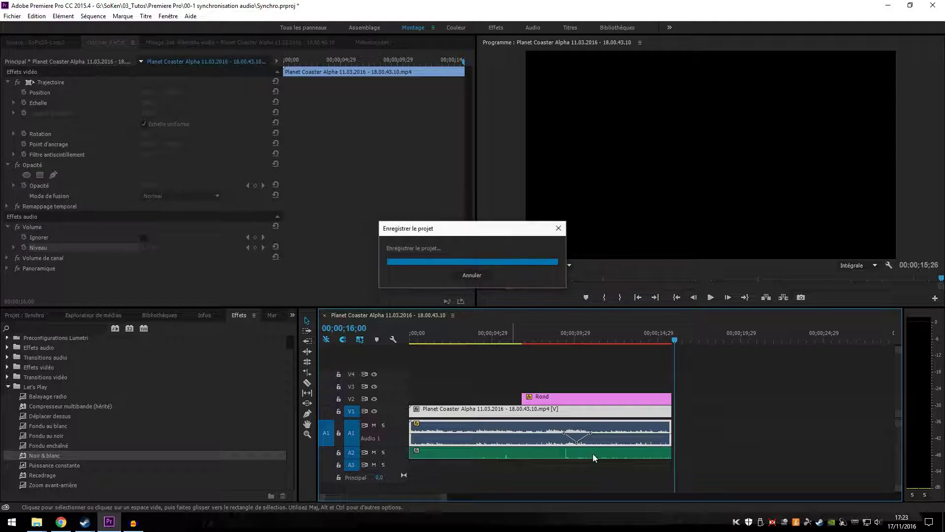